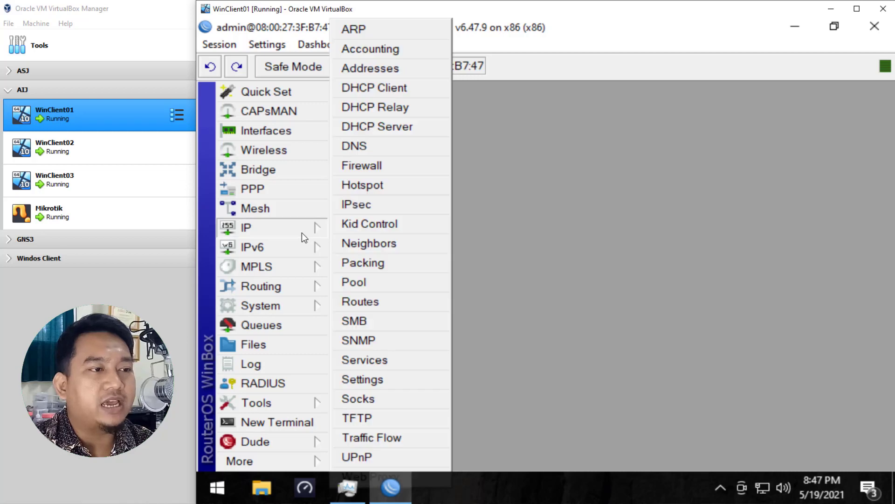
Step: Open the firewall Mangle rules, remove all four existing rules, and close the Firewall window
{"action": "left_click", "coordinate": [422, 173]}
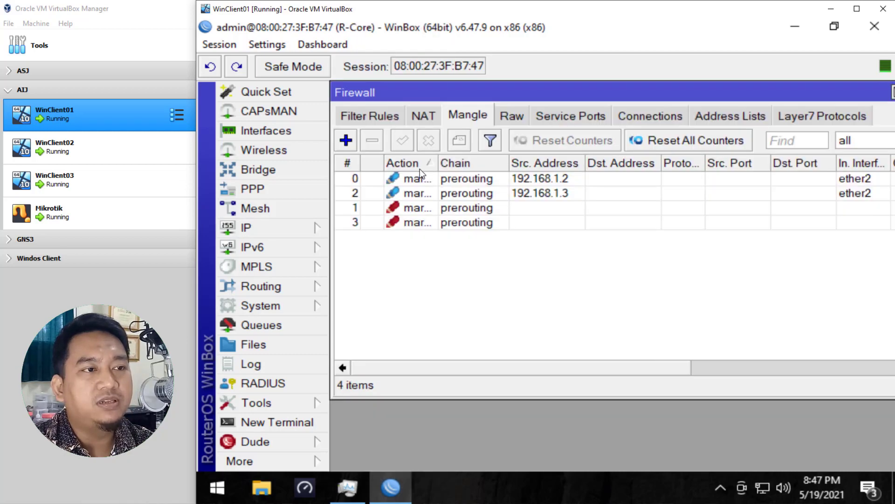
{"action": "left_click", "coordinate": [437, 300]}
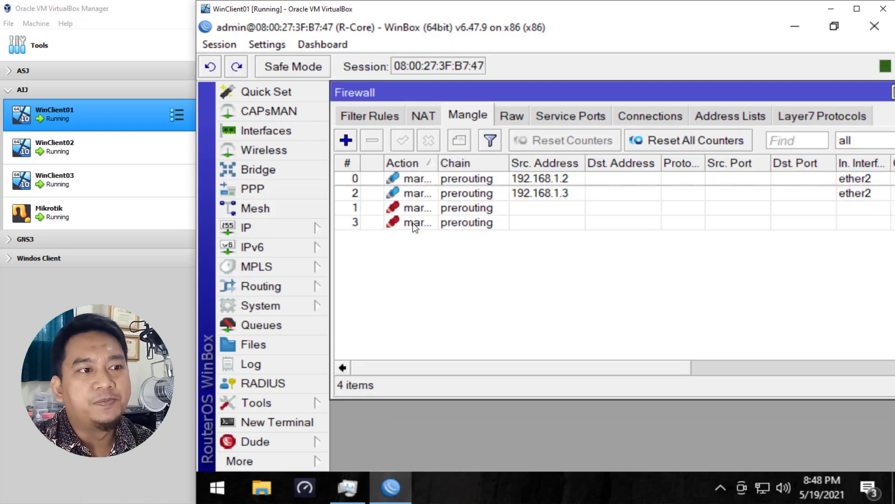
{"action": "left_click", "coordinate": [400, 179]}
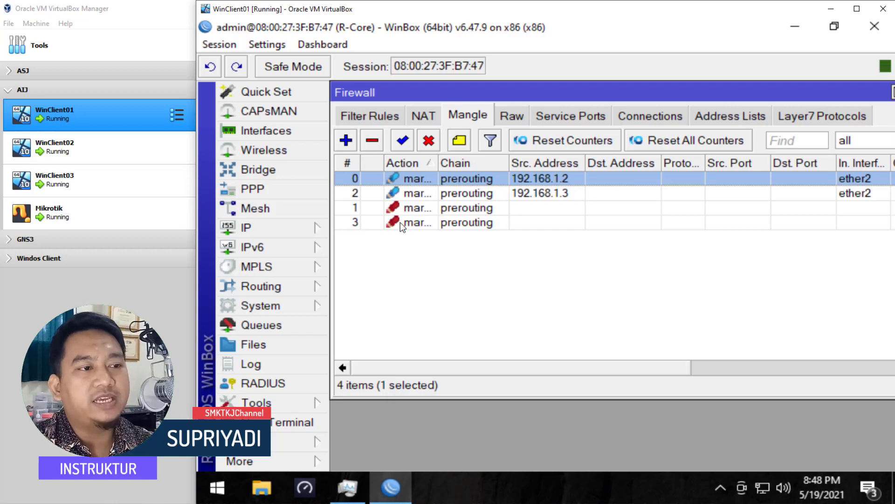
{"action": "left_click", "coordinate": [354, 225], "text": "shift"}
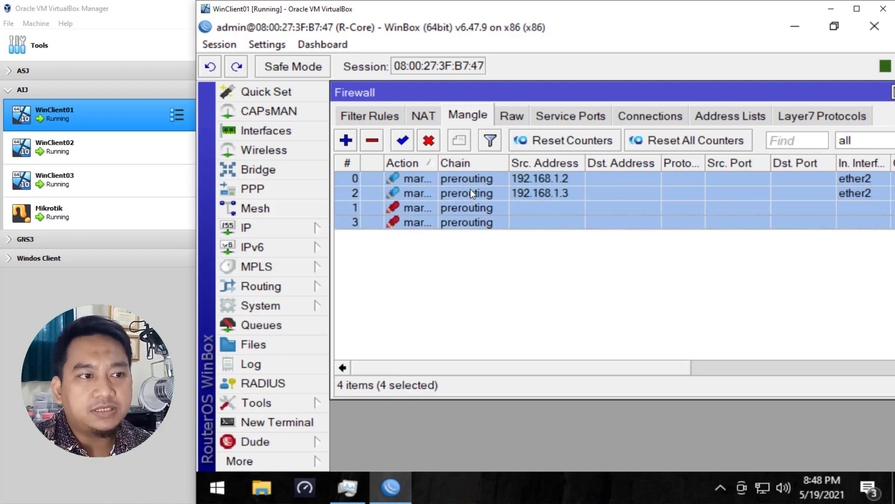
{"action": "left_click", "coordinate": [460, 233]}
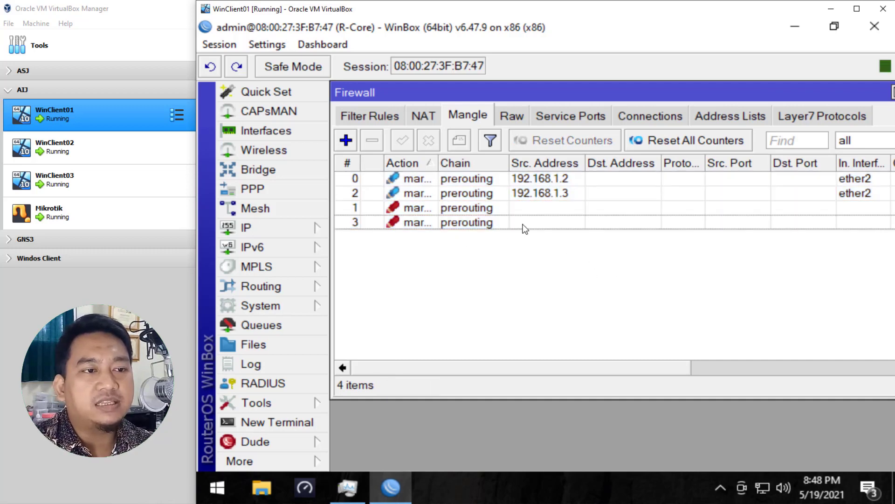
{"action": "left_click", "coordinate": [464, 225]}
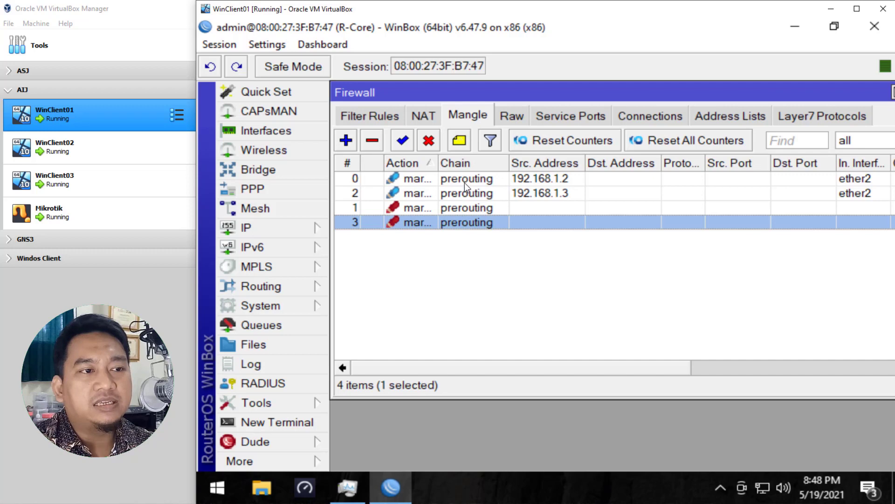
{"action": "left_click", "coordinate": [465, 181], "text": "shift"}
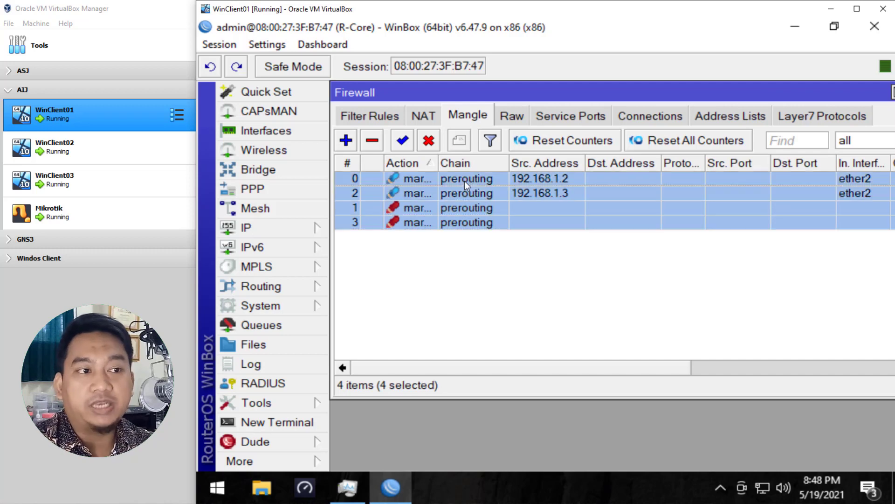
{"action": "left_click", "coordinate": [372, 141]}
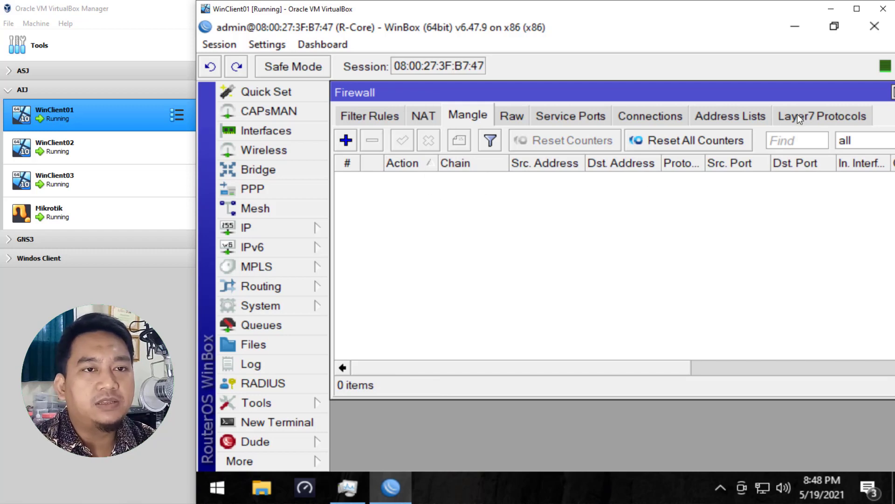
{"action": "left_click", "coordinate": [891, 92]}
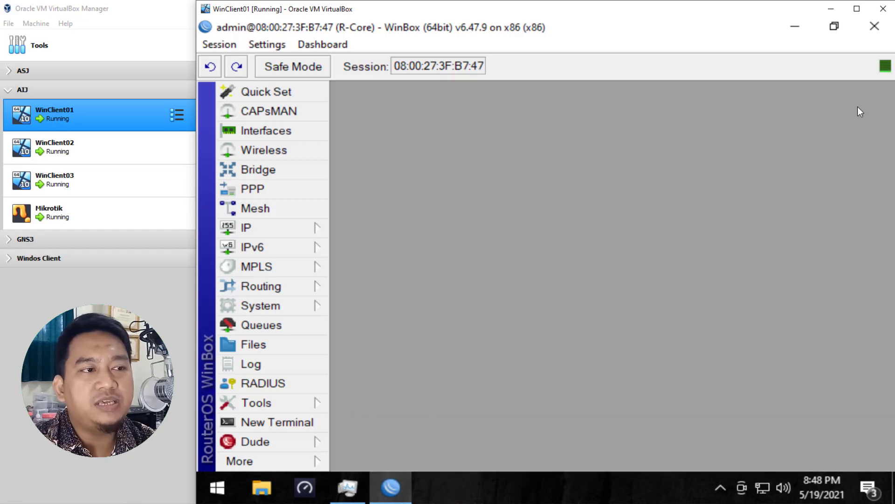
Step: Open the Queue Tree, remove all six queues, and close the Queue List window
{"action": "left_click", "coordinate": [296, 328]}
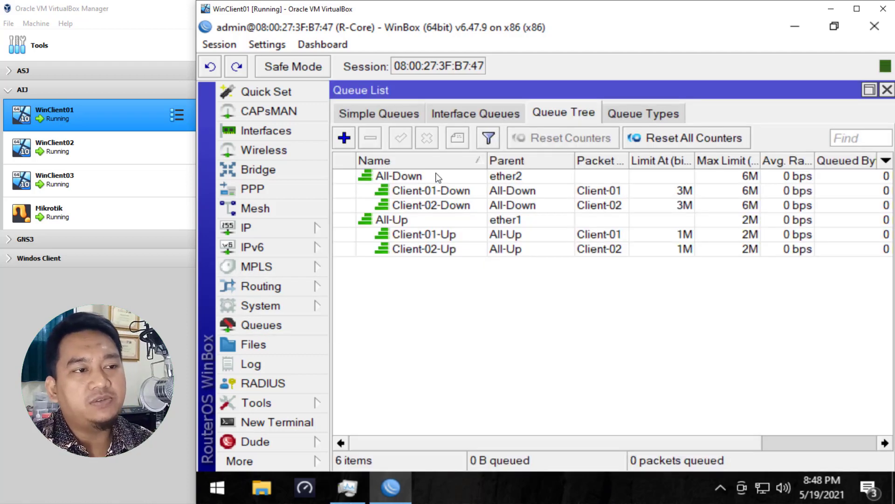
{"action": "left_click", "coordinate": [424, 177]}
{"action": "left_click", "coordinate": [415, 249], "text": "shift"}
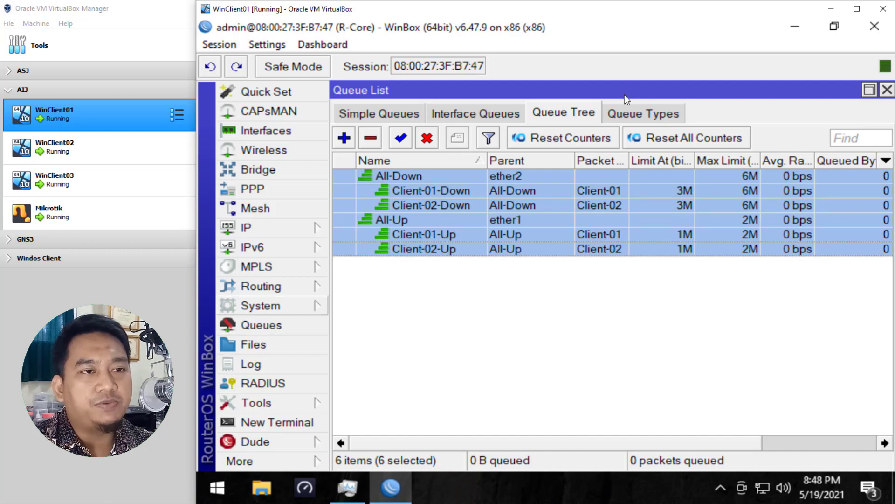
{"action": "left_click", "coordinate": [372, 141]}
{"action": "left_click", "coordinate": [887, 89]}
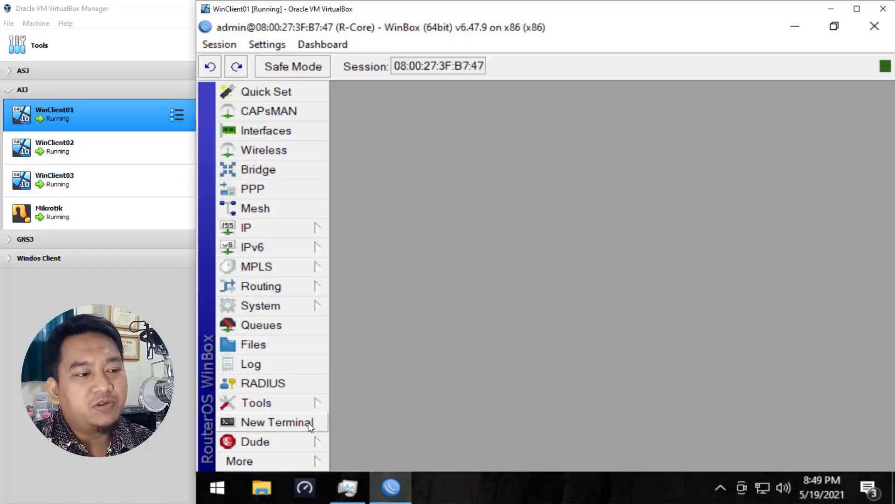
Step: Open a new terminal, continue past its startup message, and zoom in the interface
{"action": "left_click", "coordinate": [317, 422]}
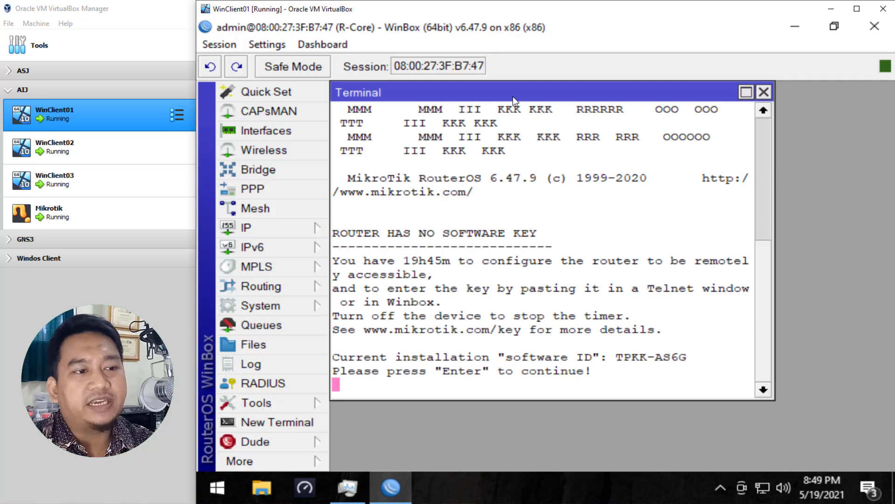
{"action": "key", "text": "Return"}
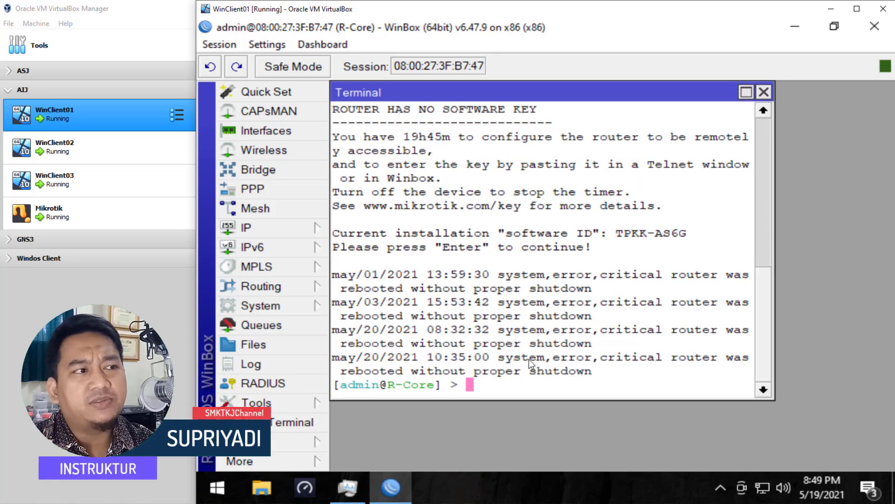
{"action": "left_click", "coordinate": [264, 45]}
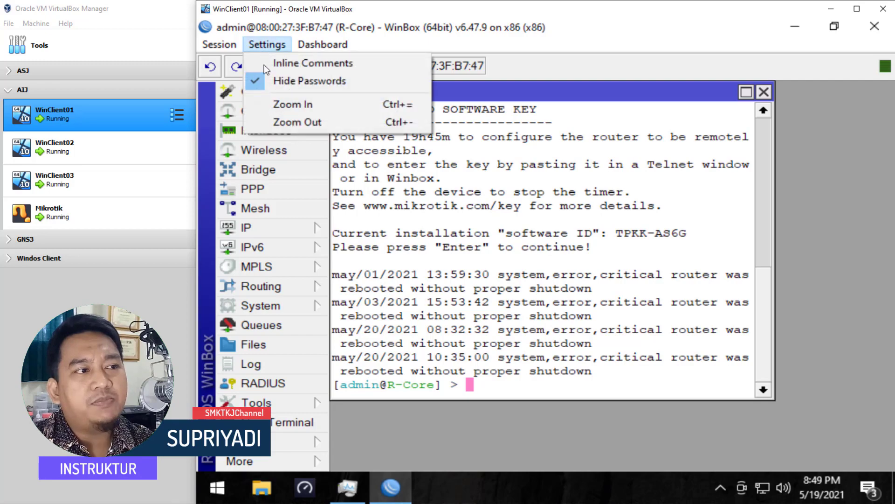
{"action": "left_click", "coordinate": [309, 107]}
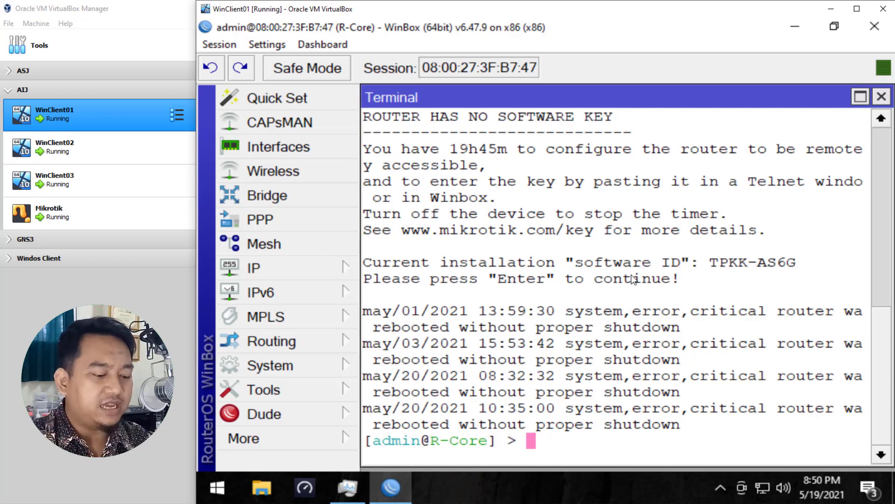
Step: Start a mangle rule command with chain prerouting, src-address 192.168.1.2 and in-interface ether2
{"action": "type", "text": "ip fi"}
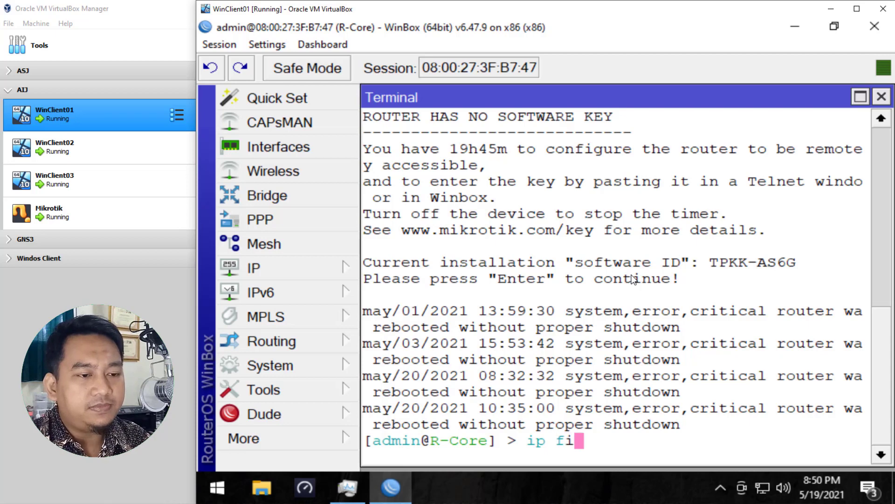
{"action": "type", "text": "rewall mangle add "}
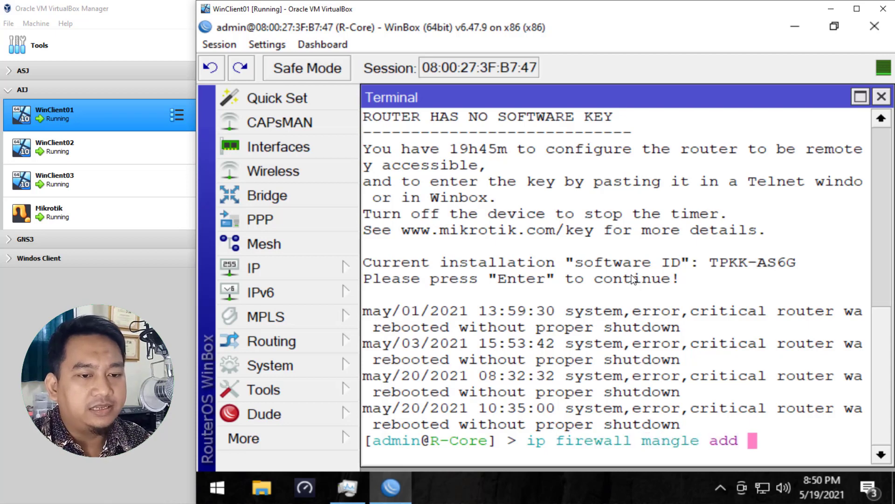
{"action": "type", "text": "chain=prerouting "}
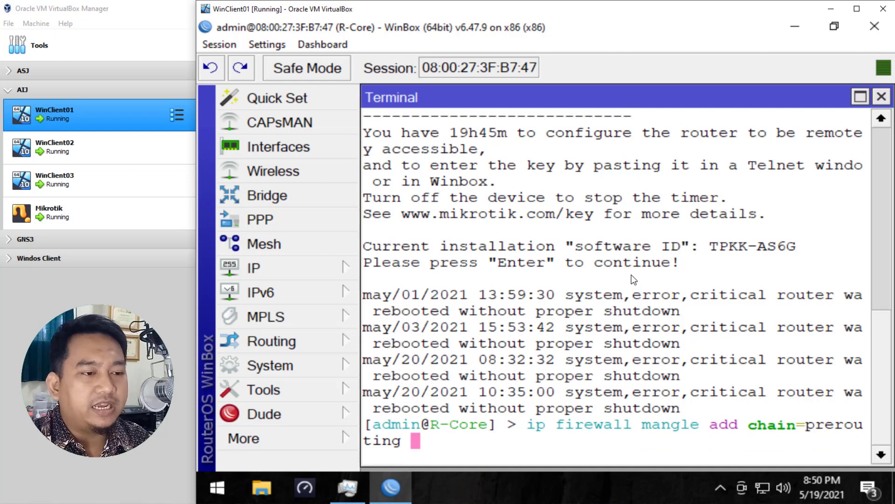
{"action": "type", "text": "src-address"}
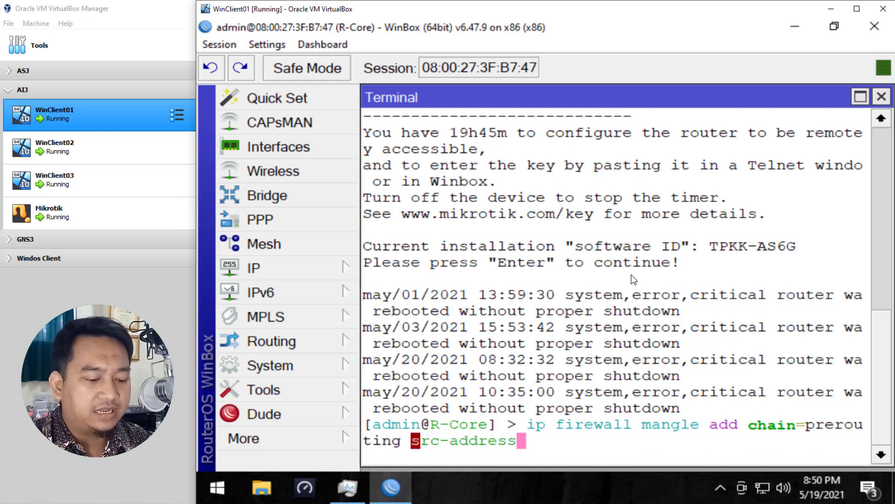
{"action": "type", "text": "="}
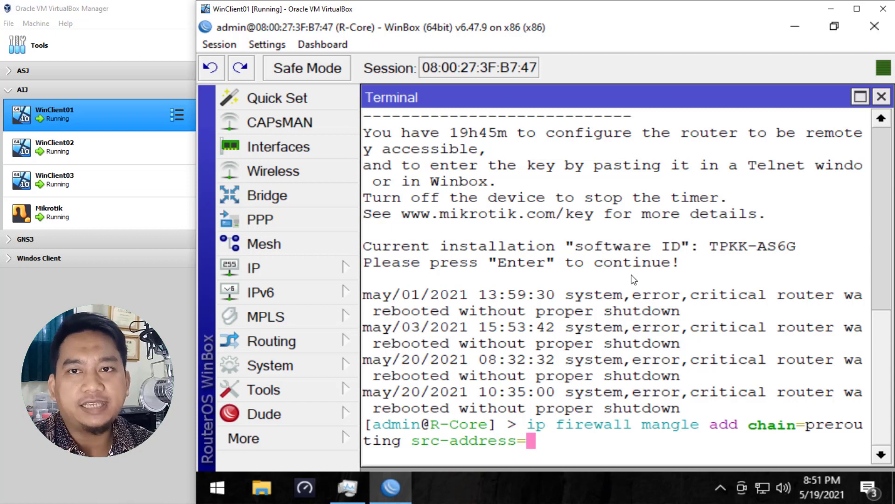
{"action": "type", "text": "192."}
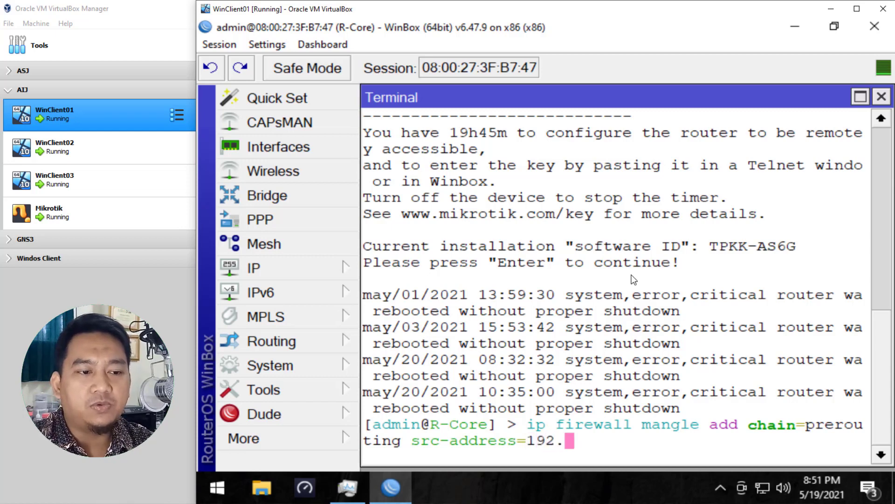
{"action": "type", "text": "168.1.2"}
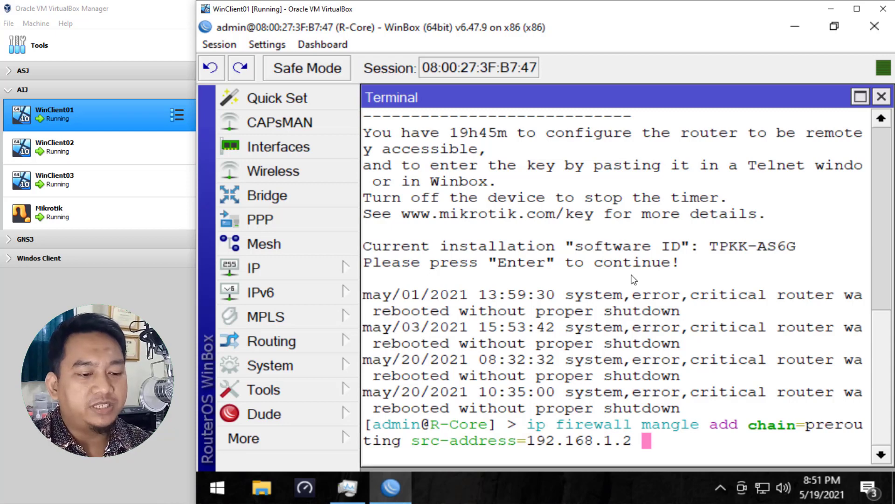
{"action": "type", "text": "i"}
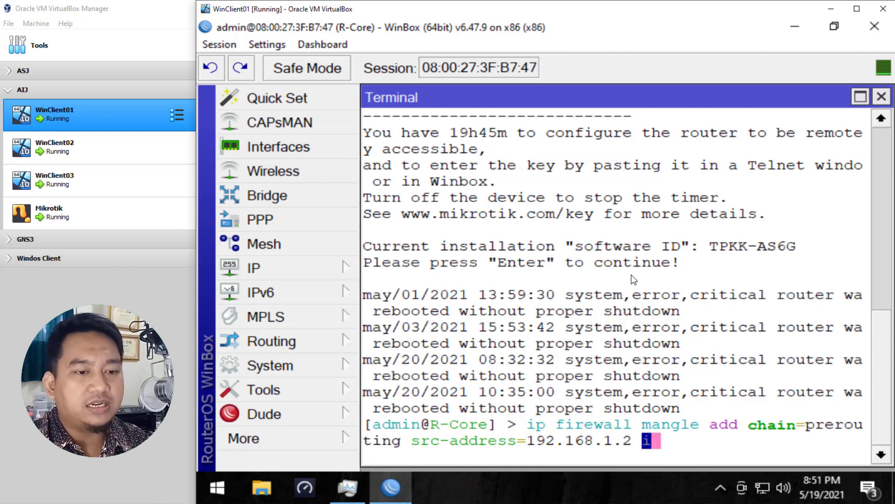
{"action": "type", "text": "n-in"}
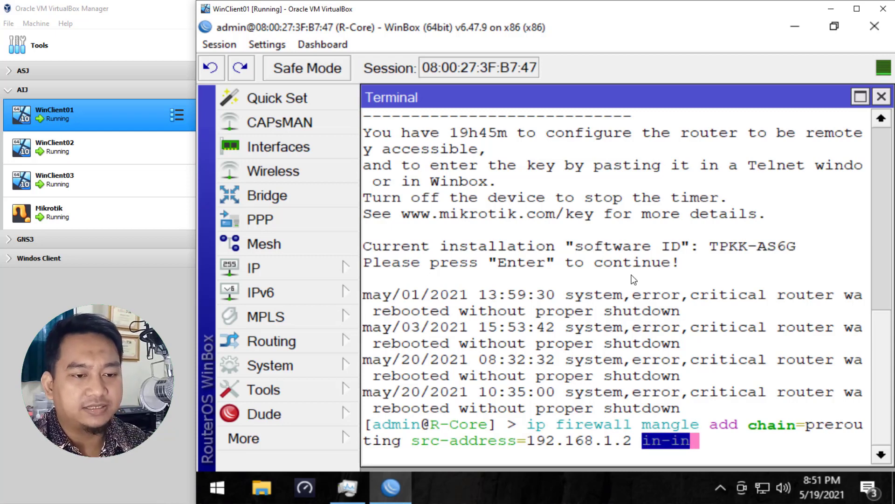
{"action": "type", "text": "terface="}
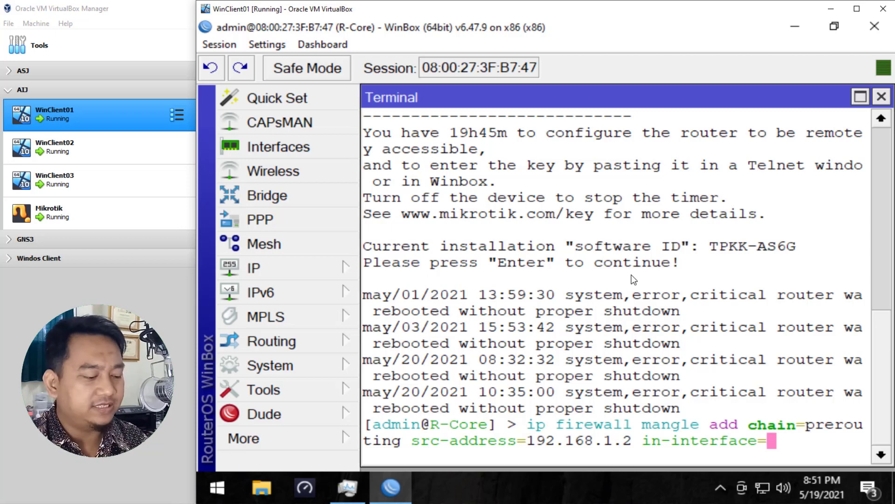
{"action": "type", "text": "ether2"}
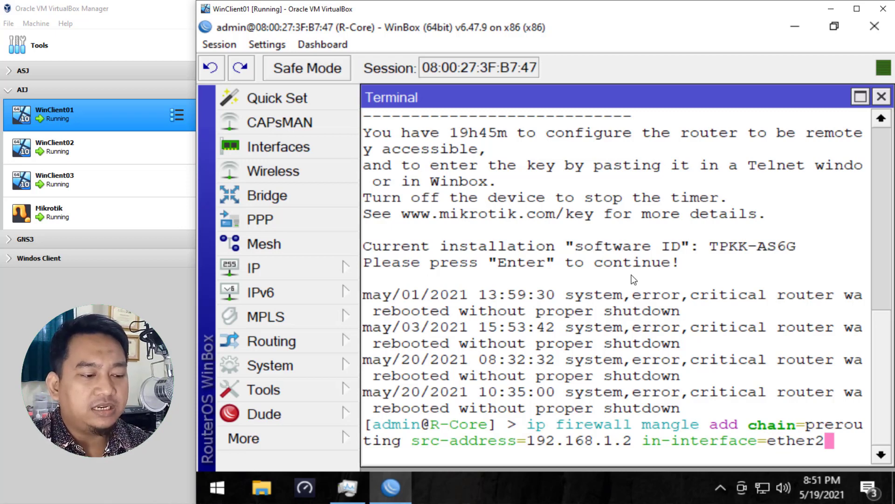
Step: Complete the rule with action mark-connection, new connection mark client1-conn and passthrough yes, and run it
{"action": "type", "text": "action="}
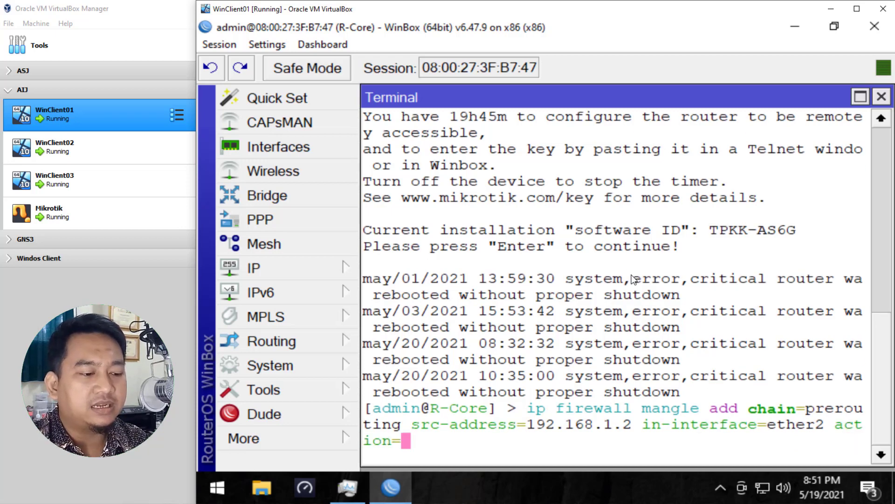
{"action": "type", "text": "mark-"}
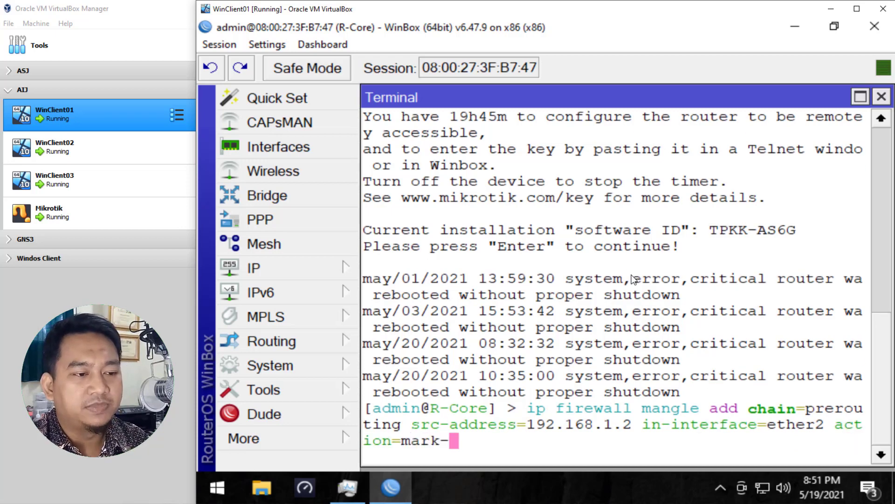
{"action": "type", "text": "connection"}
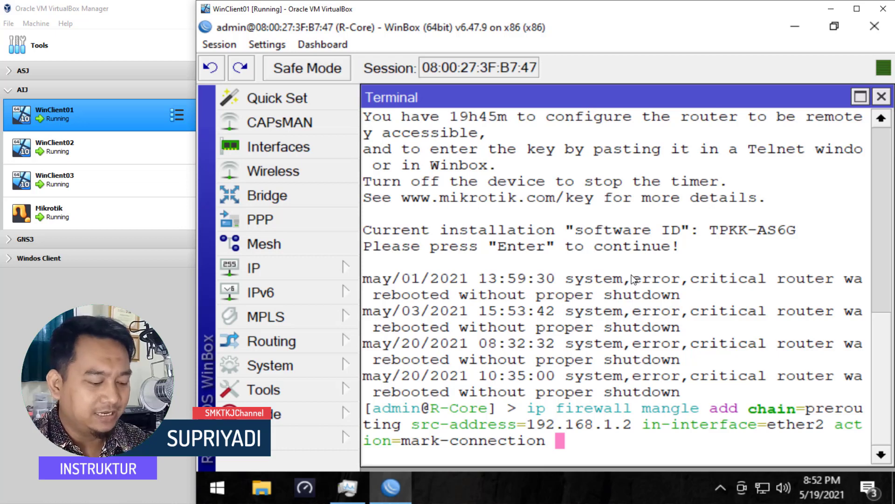
{"action": "type", "text": "new-c"}
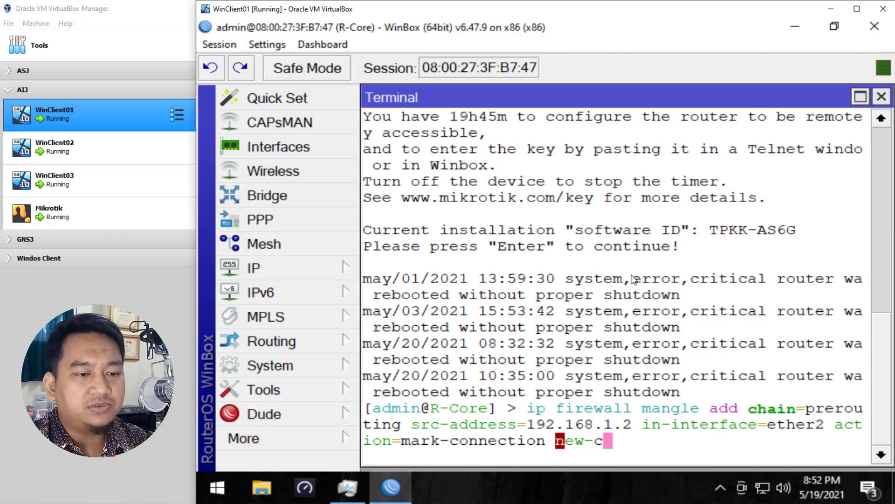
{"action": "key", "text": "Tab"}
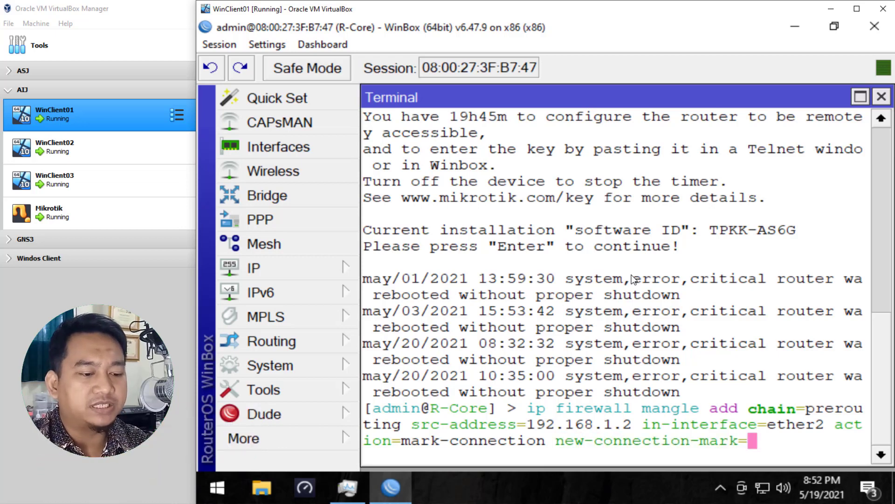
{"action": "type", "text": "clin"}
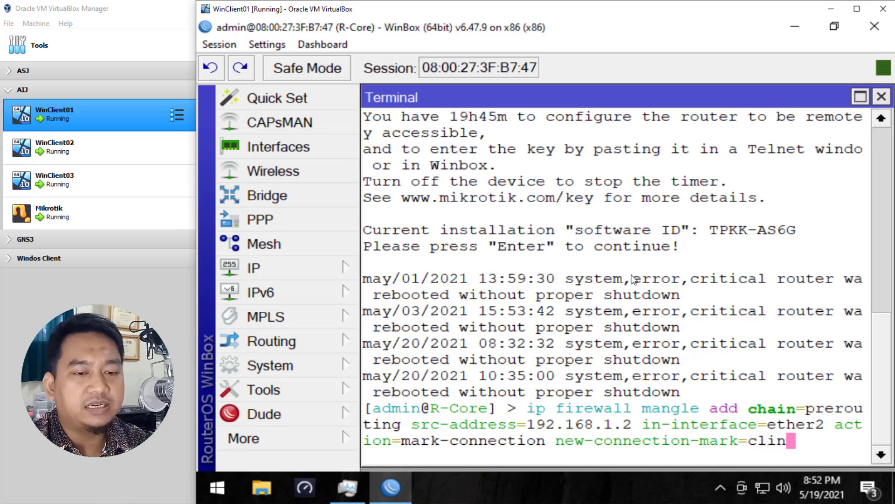
{"action": "key", "text": "BackSpace"}
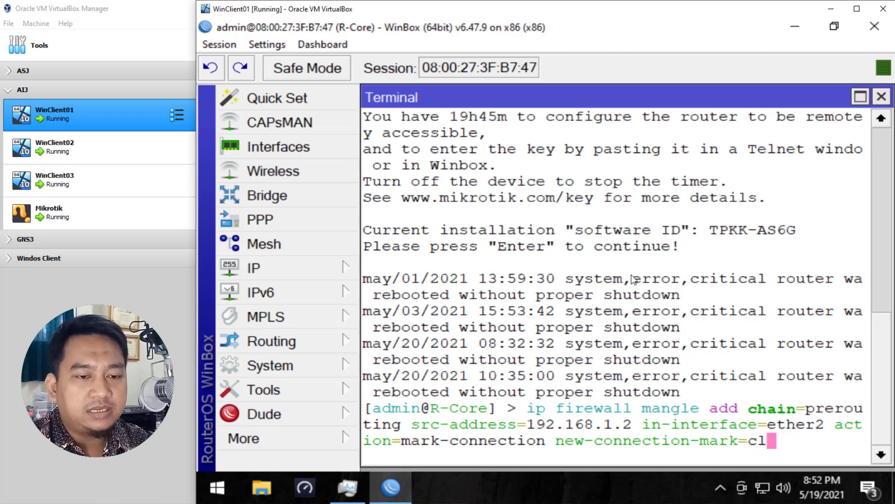
{"action": "type", "text": "ent"}
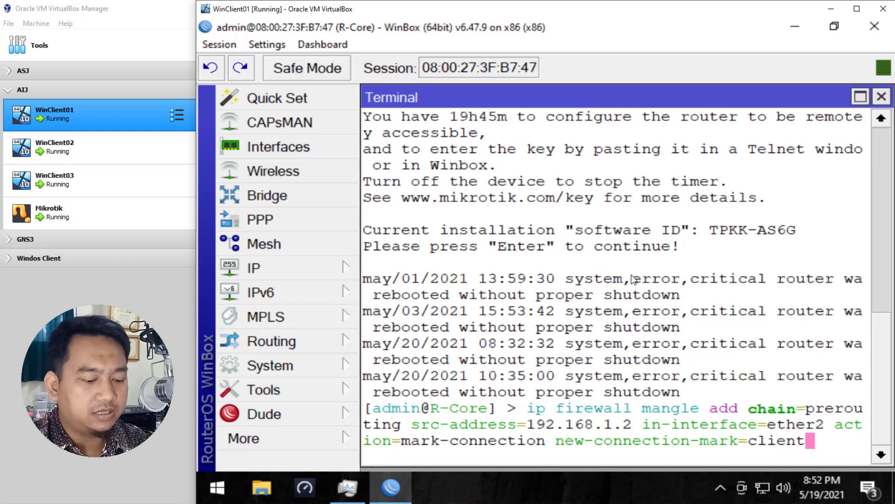
{"action": "type", "text": "1-conn"}
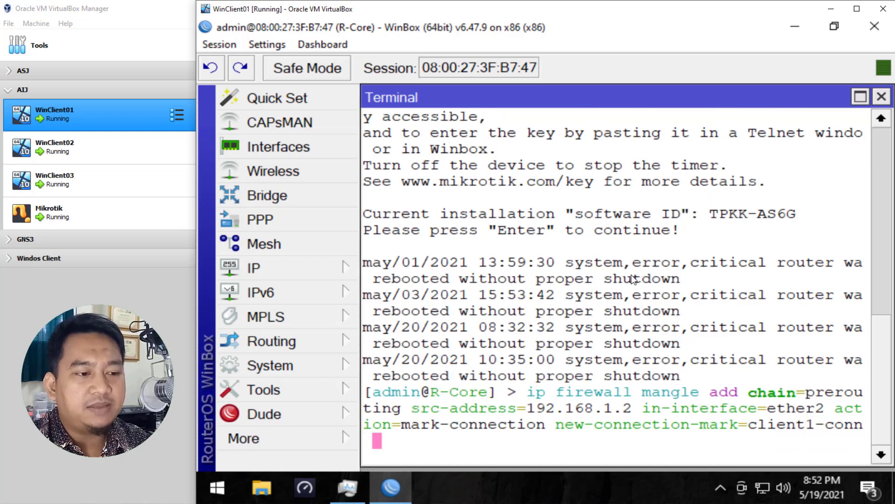
{"action": "type", "text": " pas"}
{"action": "key", "text": "Tab"}
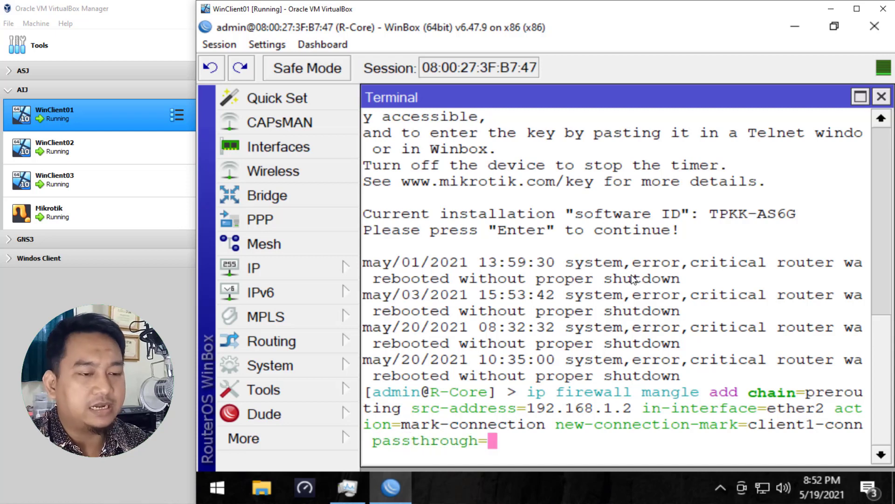
{"action": "type", "text": "yes"}
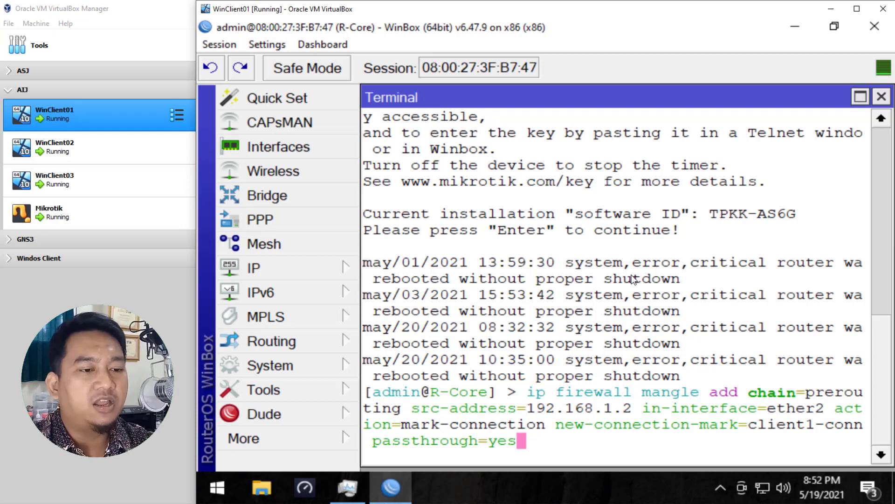
{"action": "key", "text": "Return"}
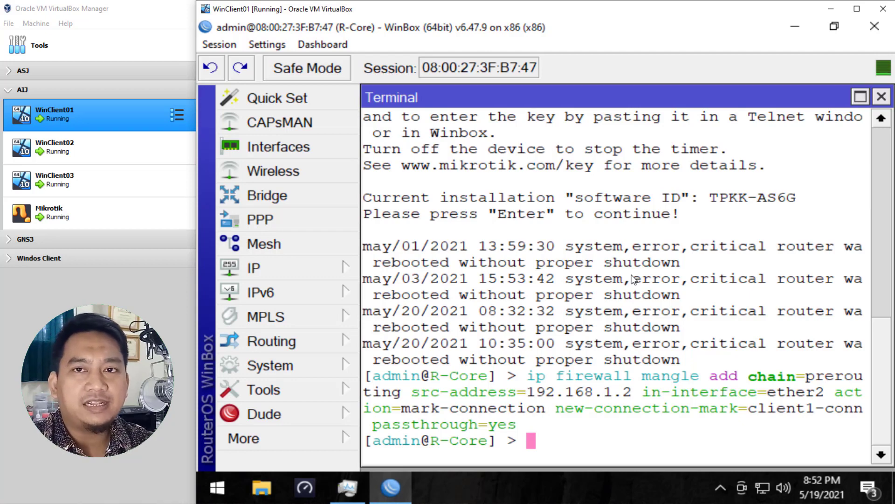
Step: Recall the previous command, change the mark to client2-conn and the source address to 192.168.1.3, and run it
{"action": "key", "text": "Up"}
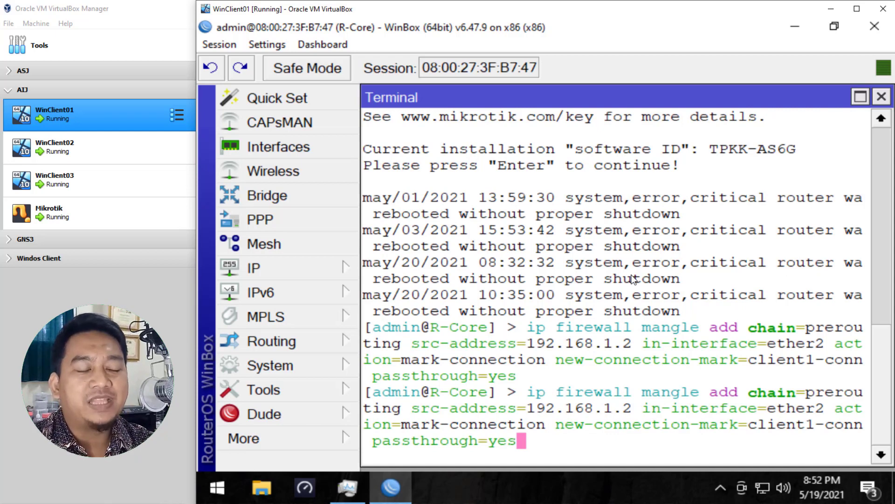
{"action": "key", "text": "Left"}
{"action": "key", "text": "Left"}
{"action": "key", "text": "Left"}
{"action": "key", "text": "Left"}
{"action": "key", "text": "Left"}
{"action": "key", "text": "Left"}
{"action": "key", "text": "Left"}
{"action": "key", "text": "Left"}
{"action": "key", "text": "Left"}
{"action": "key", "text": "Left"}
{"action": "key", "text": "Left"}
{"action": "key", "text": "Left"}
{"action": "key", "text": "Left"}
{"action": "key", "text": "Left"}
{"action": "key", "text": "Left"}
{"action": "key", "text": "Left"}
{"action": "key", "text": "Left"}
{"action": "key", "text": "Left"}
{"action": "key", "text": "Left"}
{"action": "key", "text": "Left"}
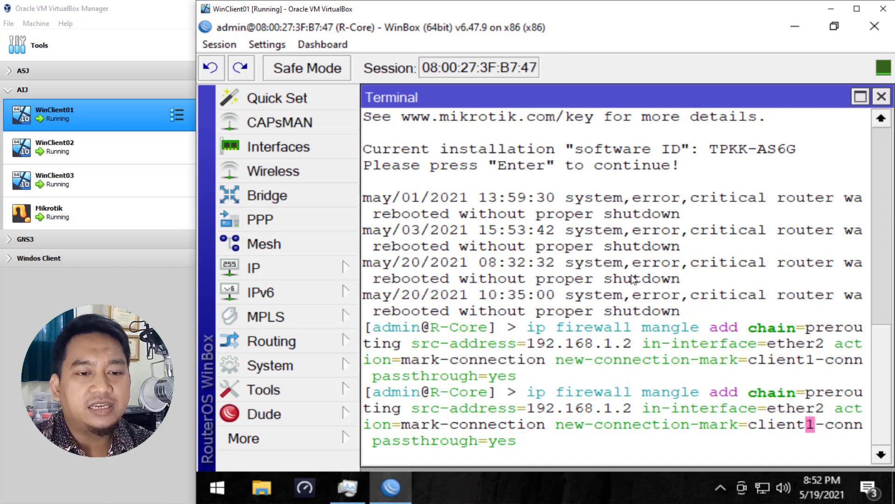
{"action": "key", "text": "Right"}
{"action": "key", "text": "Right"}
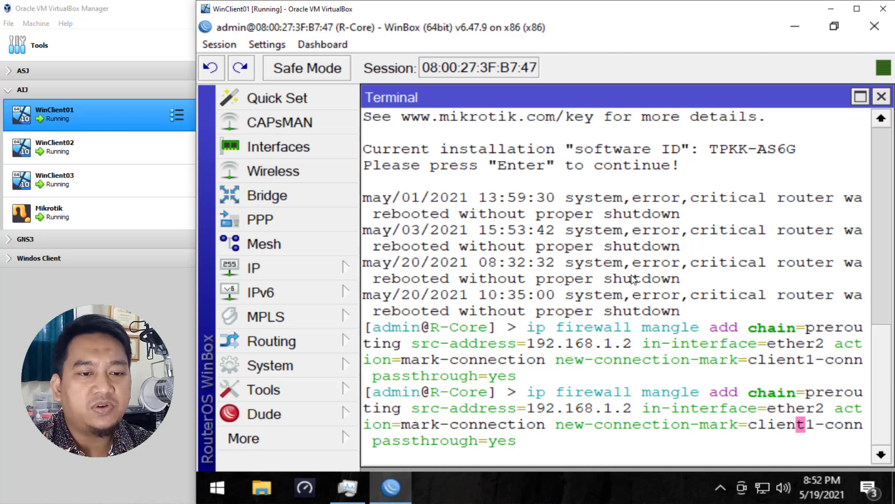
{"action": "key", "text": "Right"}
{"action": "key", "text": "Right"}
{"action": "key", "text": "BackSpace"}
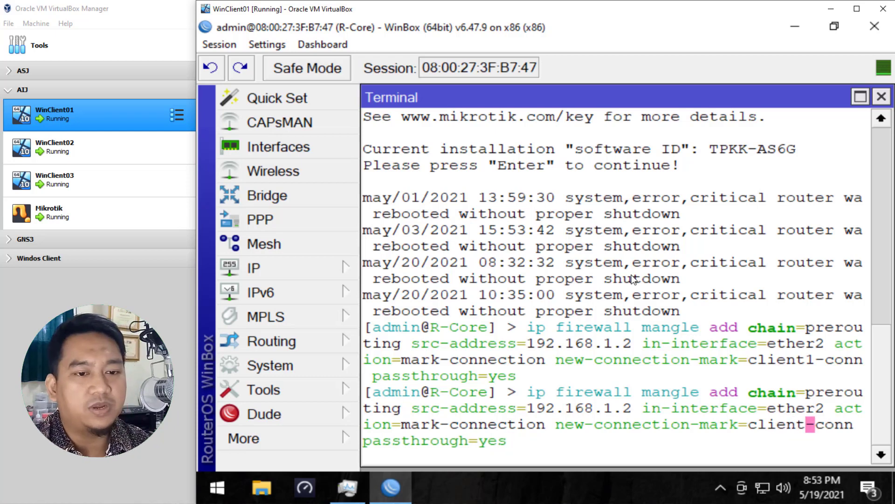
{"action": "type", "text": "2"}
{"action": "key", "text": "Left"}
{"action": "key", "text": "Left"}
{"action": "key", "text": "Left"}
{"action": "key", "text": "Left"}
{"action": "key", "text": "Left"}
{"action": "key", "text": "Left"}
{"action": "key", "text": "Left"}
{"action": "key", "text": "Left"}
{"action": "key", "text": "Left"}
{"action": "key", "text": "Left"}
{"action": "key", "text": "Left"}
{"action": "key", "text": "Left"}
{"action": "key", "text": "Left"}
{"action": "key", "text": "Left"}
{"action": "key", "text": "Left"}
{"action": "key", "text": "Left"}
{"action": "key", "text": "Left"}
{"action": "key", "text": "Left"}
{"action": "key", "text": "Left"}
{"action": "key", "text": "Left"}
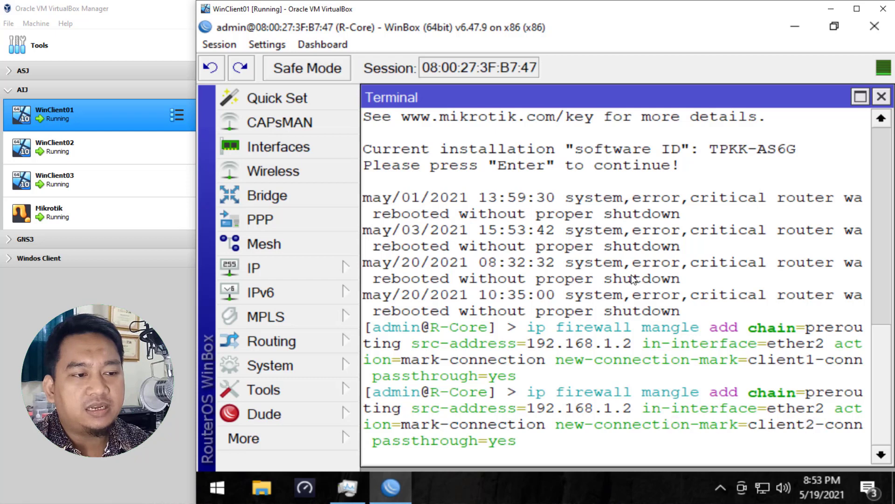
{"action": "key", "text": "Left"}
{"action": "key", "text": "Left"}
{"action": "key", "text": "Left"}
{"action": "key", "text": "Left"}
{"action": "key", "text": "Left"}
{"action": "key", "text": "Left"}
{"action": "key", "text": "Left"}
{"action": "key", "text": "Left"}
{"action": "key", "text": "Left"}
{"action": "key", "text": "Left"}
{"action": "key", "text": "Left"}
{"action": "key", "text": "Left"}
{"action": "key", "text": "Left"}
{"action": "key", "text": "Left"}
{"action": "key", "text": "Left"}
{"action": "key", "text": "Left"}
{"action": "key", "text": "Left"}
{"action": "key", "text": "Left"}
{"action": "key", "text": "Left"}
{"action": "key", "text": "Left"}
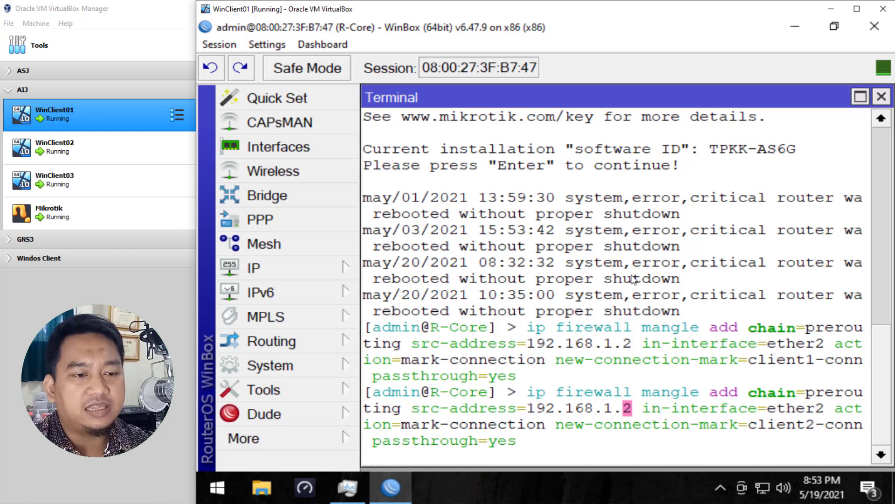
{"action": "key", "text": "BackSpace"}
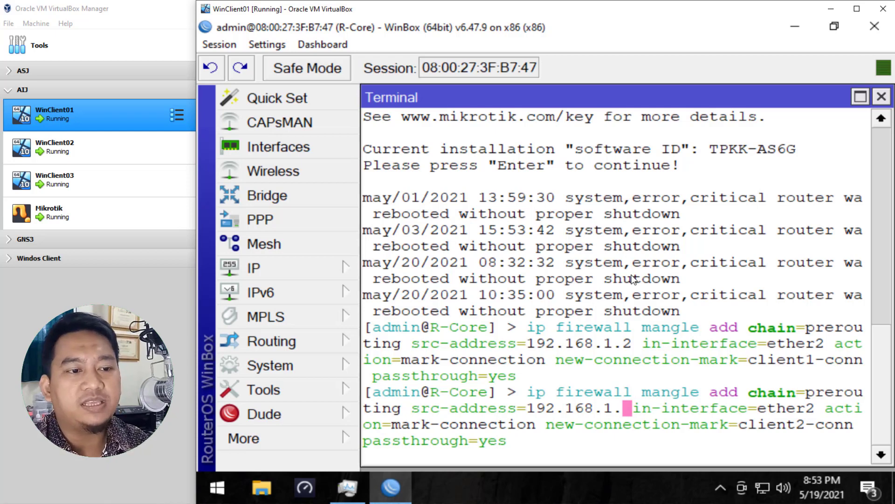
{"action": "type", "text": "3"}
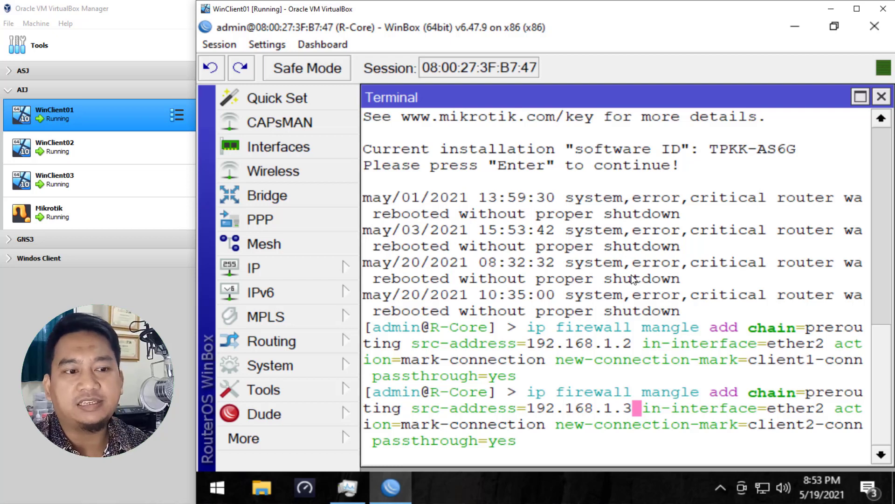
{"action": "key", "text": "Return"}
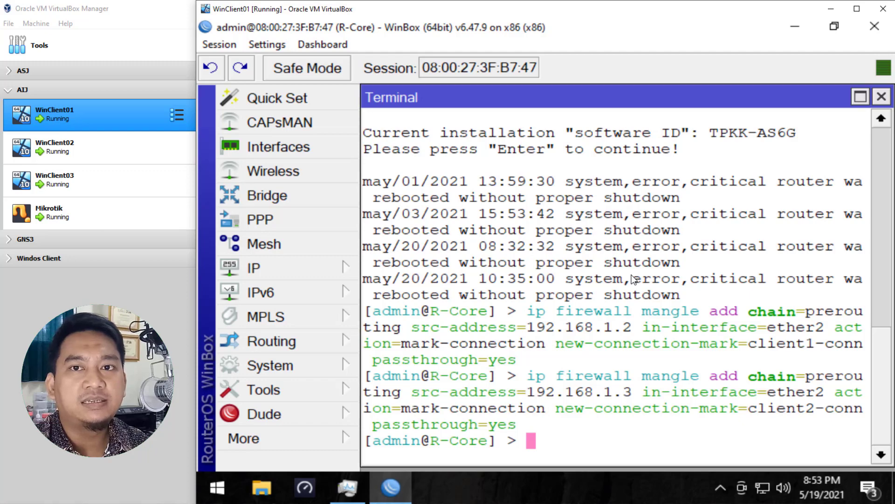
Step: Recall the last command, change the mark to client3-conn and the source address to 192.168.1.4, and run it
{"action": "key", "text": "Up"}
{"action": "key", "text": "Left"}
{"action": "key", "text": "Left"}
{"action": "key", "text": "Left"}
{"action": "key", "text": "Left"}
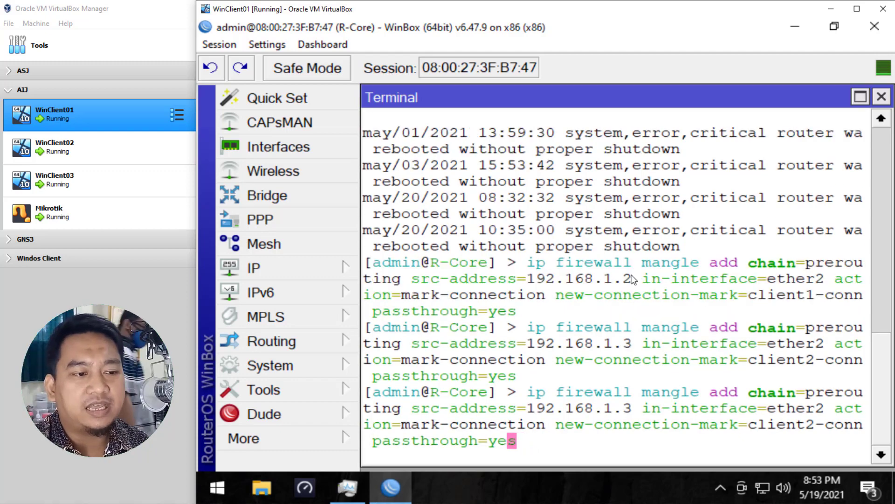
{"action": "key", "text": "Left"}
{"action": "key", "text": "Left"}
{"action": "key", "text": "Left"}
{"action": "key", "text": "Left"}
{"action": "key", "text": "Left"}
{"action": "key", "text": "Left"}
{"action": "key", "text": "Left"}
{"action": "key", "text": "Left"}
{"action": "key", "text": "Left"}
{"action": "key", "text": "Left"}
{"action": "key", "text": "Left"}
{"action": "key", "text": "Left"}
{"action": "key", "text": "Left"}
{"action": "key", "text": "Left"}
{"action": "key", "text": "Left"}
{"action": "key", "text": "Left"}
{"action": "key", "text": "Left"}
{"action": "key", "text": "Left"}
{"action": "key", "text": "Right"}
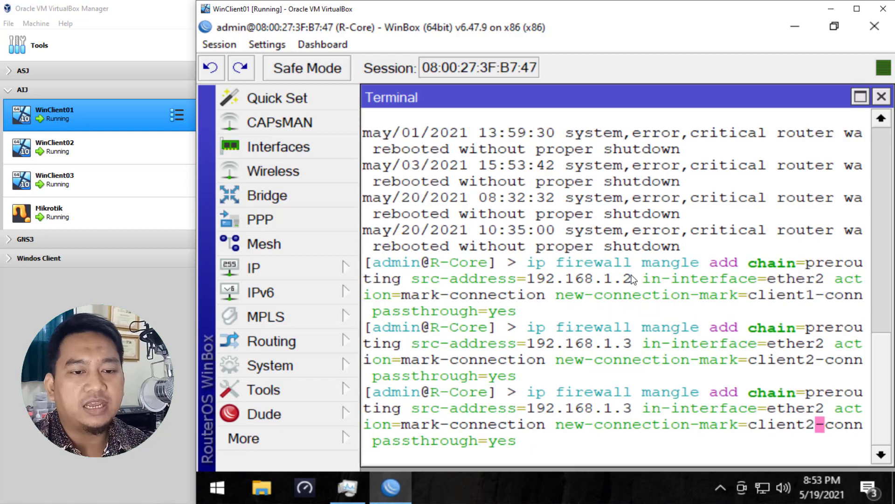
{"action": "key", "text": "BackSpace"}
{"action": "type", "text": "3"}
{"action": "key", "text": "Left"}
{"action": "key", "text": "Left"}
{"action": "key", "text": "Left"}
{"action": "key", "text": "Left"}
{"action": "key", "text": "Left"}
{"action": "key", "text": "Left"}
{"action": "key", "text": "Left"}
{"action": "key", "text": "Left"}
{"action": "key", "text": "Left"}
{"action": "key", "text": "Left"}
{"action": "key", "text": "Left"}
{"action": "key", "text": "Left"}
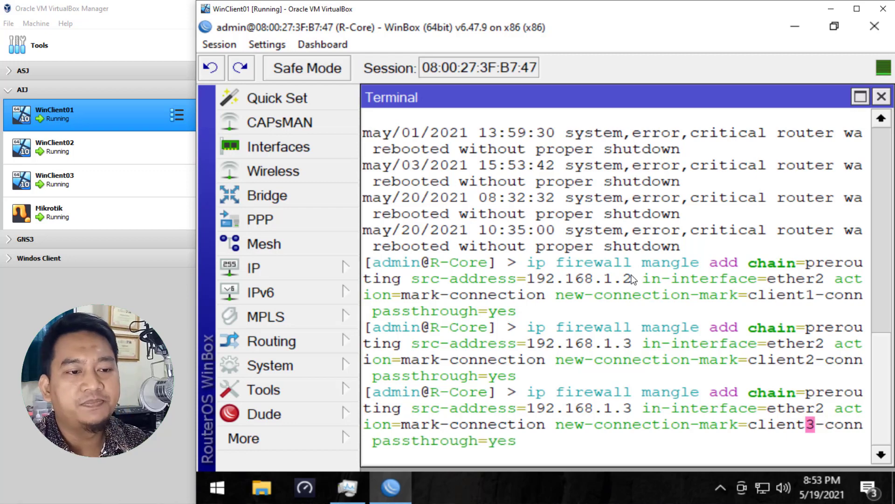
{"action": "key", "text": "Left"}
{"action": "key", "text": "Left"}
{"action": "key", "text": "Left"}
{"action": "key", "text": "Left"}
{"action": "key", "text": "Left"}
{"action": "key", "text": "Left"}
{"action": "key", "text": "Left"}
{"action": "key", "text": "Left"}
{"action": "key", "text": "Left"}
{"action": "key", "text": "Left"}
{"action": "key", "text": "Left"}
{"action": "key", "text": "Left"}
{"action": "key", "text": "Left"}
{"action": "key", "text": "Left"}
{"action": "key", "text": "Left"}
{"action": "key", "text": "Left"}
{"action": "key", "text": "Left"}
{"action": "key", "text": "Left"}
{"action": "key", "text": "Left"}
{"action": "key", "text": "Left"}
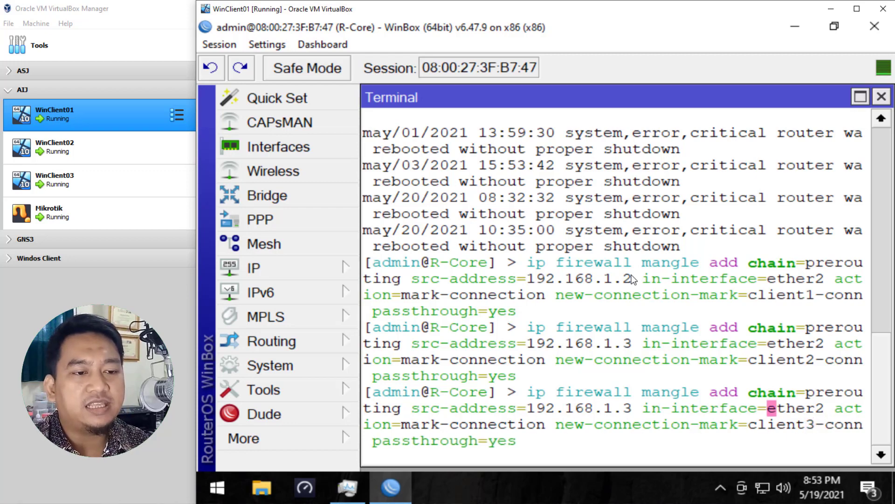
{"action": "key", "text": "Left"}
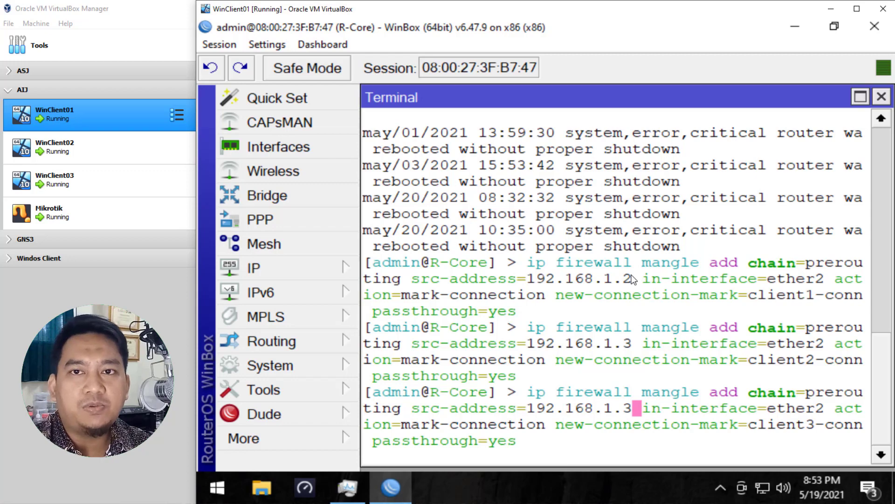
{"action": "key", "text": "BackSpace"}
{"action": "type", "text": "4"}
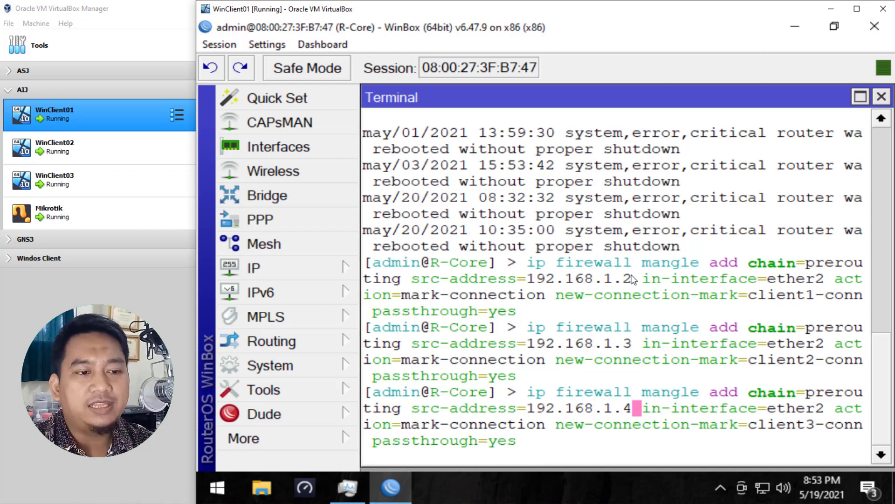
{"action": "key", "text": "Return"}
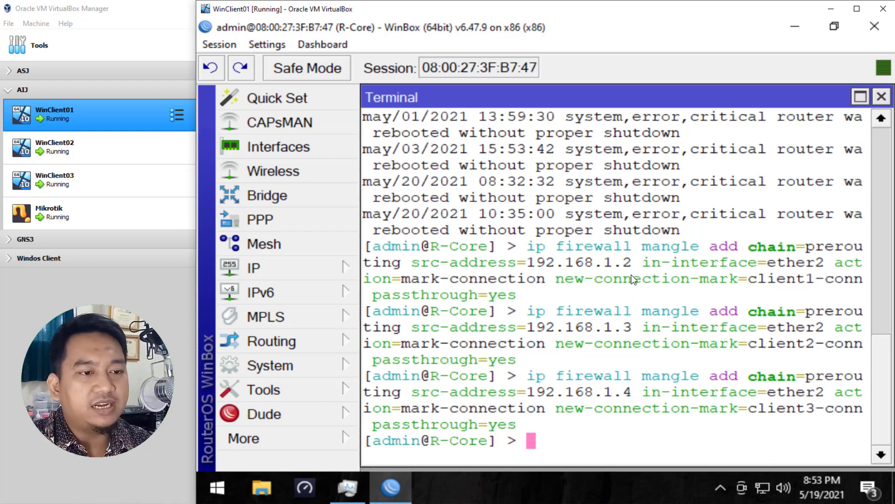
Step: List the firewall mangle rules to check the three connection-mark rules
{"action": "type", "text": "ip firewall ma"}
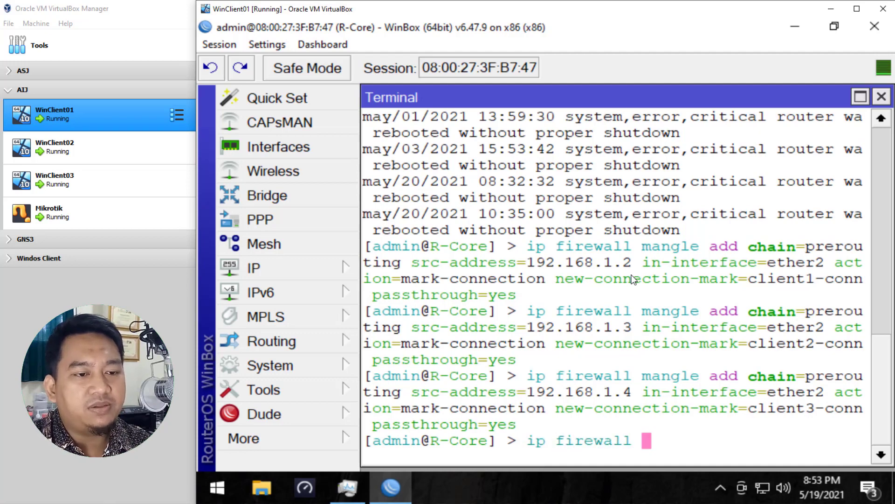
{"action": "type", "text": "ngle print"}
{"action": "key", "text": "Return"}
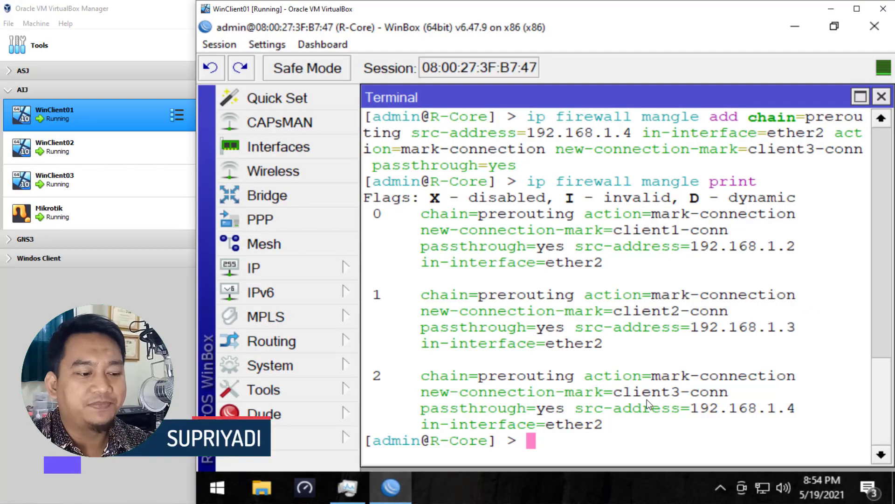
Step: Start a new prerouting mangle rule that matches connection mark client1-conn
{"action": "type", "text": "ip firewall "}
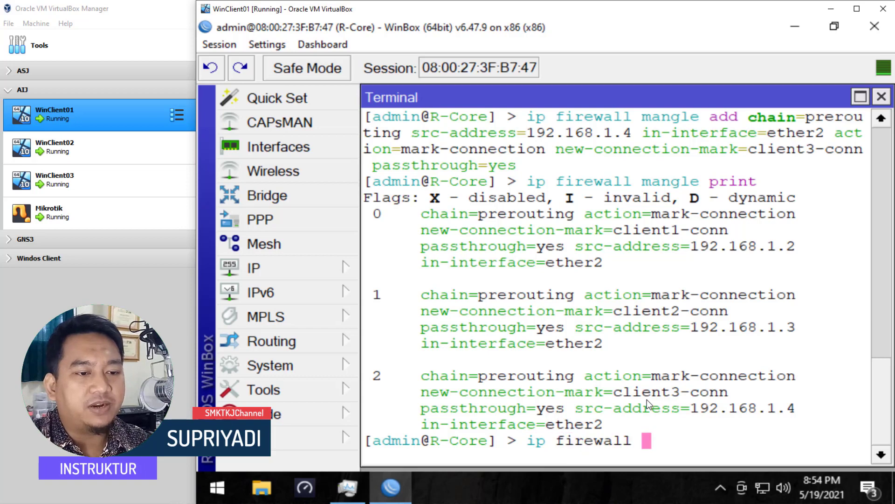
{"action": "type", "text": "mangle add "}
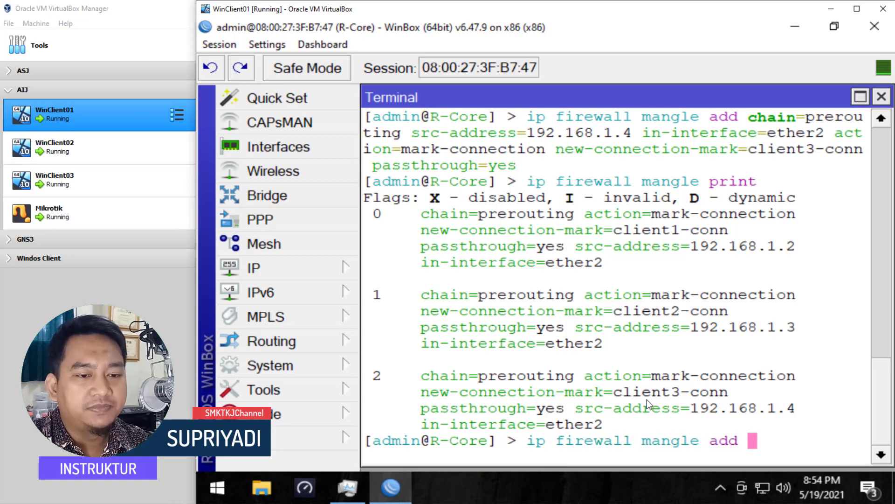
{"action": "type", "text": "chain=prerouting "}
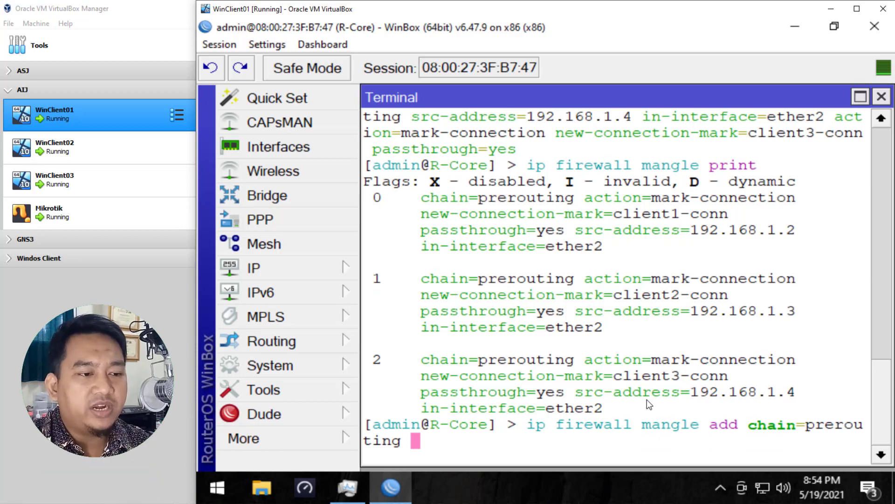
{"action": "type", "text": "con"}
{"action": "key", "text": "Tab"}
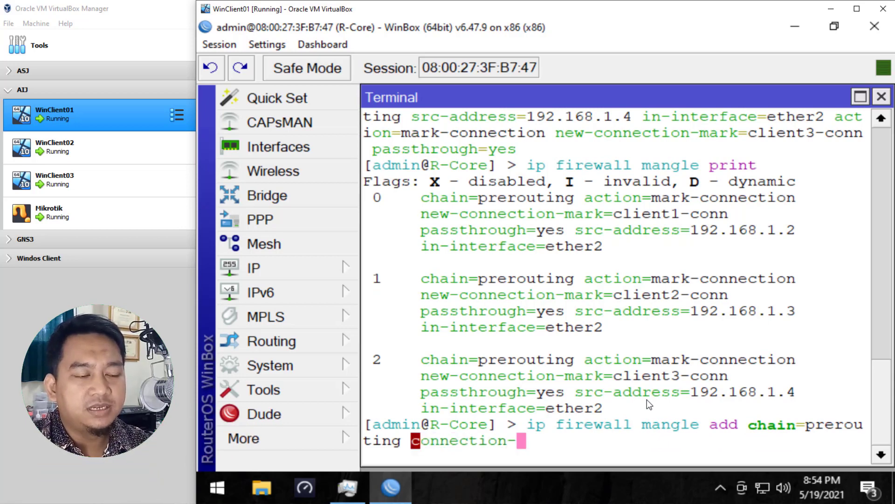
{"action": "type", "text": "m"}
{"action": "key", "text": "Tab"}
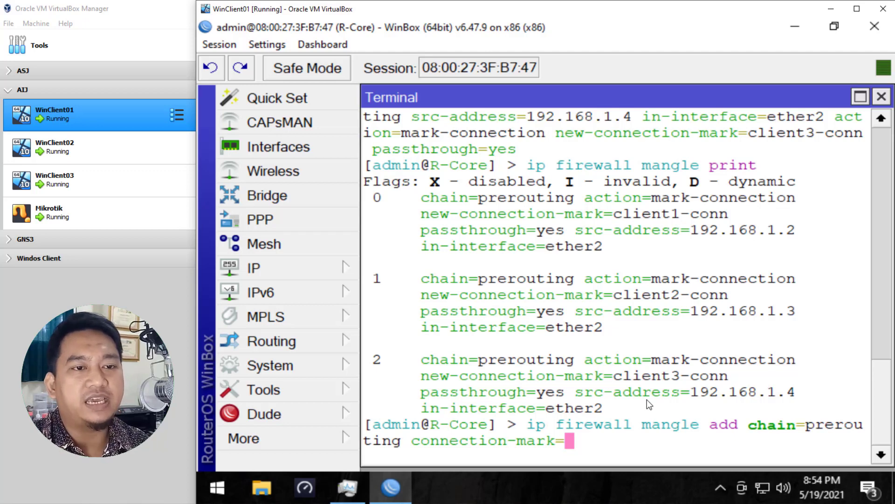
{"action": "type", "text": "client1-conn "}
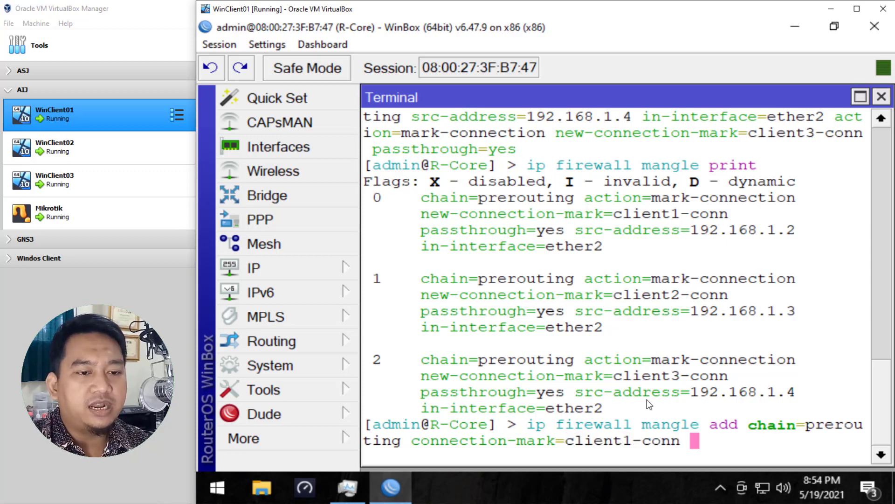
{"action": "type", "text": "action=ma"}
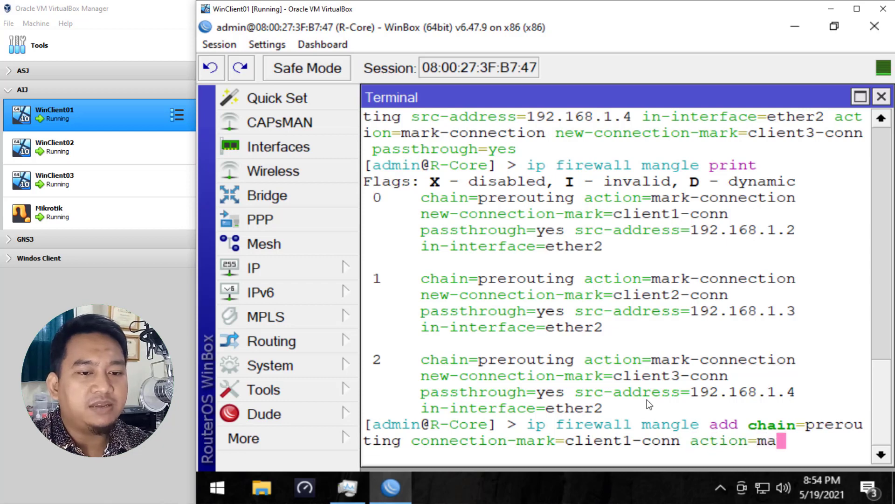
{"action": "type", "text": "rk-packet "}
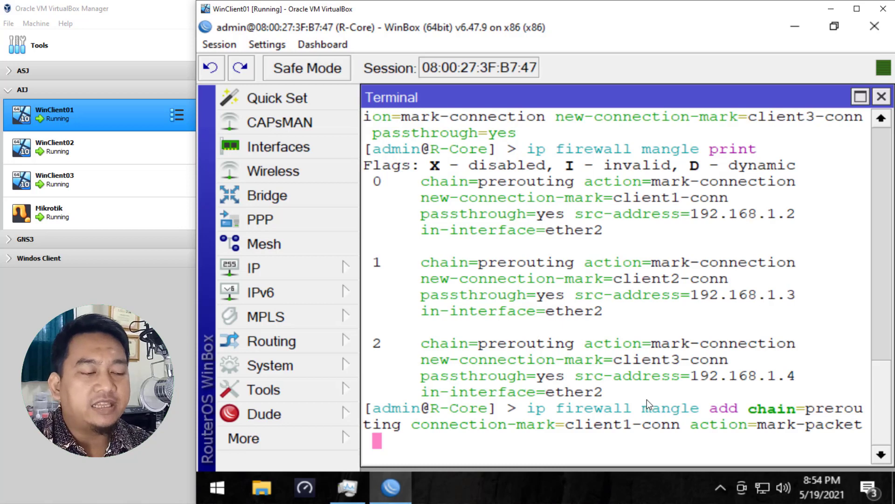
{"action": "type", "text": "new-packet-mark="}
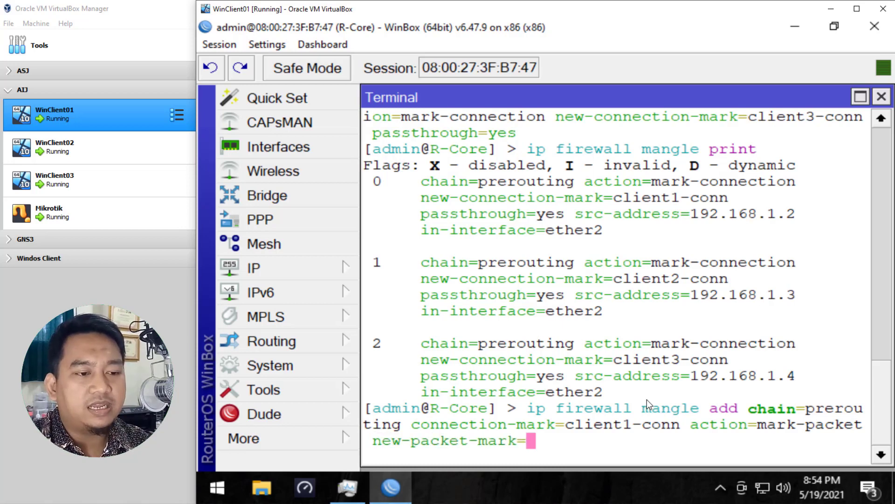
{"action": "type", "text": "clinet"}
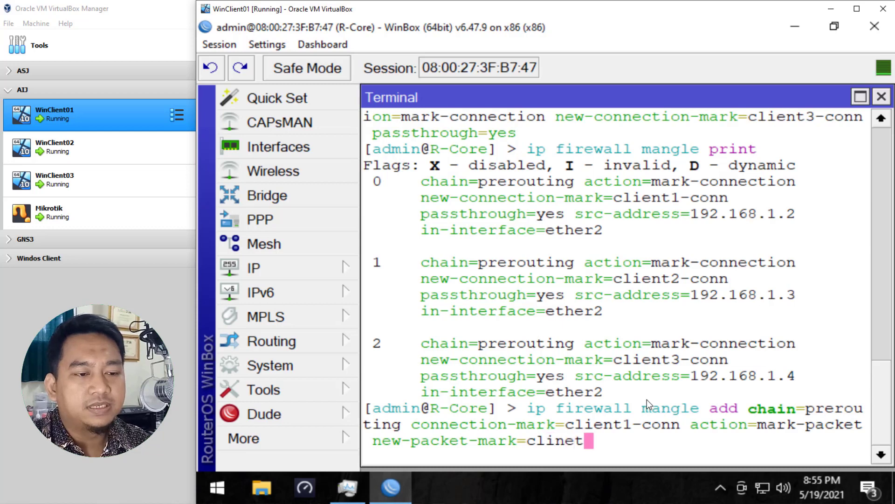
{"action": "type", "text": "01"}
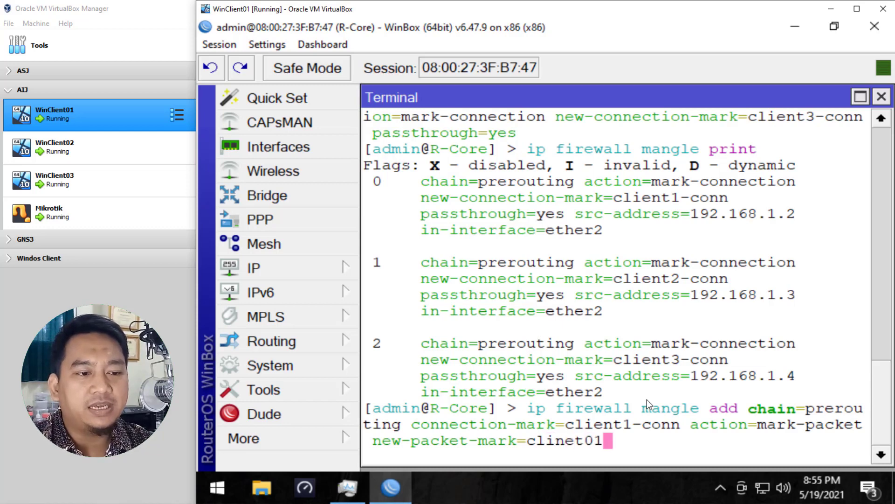
Step: Complete the rule with action mark-packet, new packet mark client01 and passthrough no, and run it
{"action": "key", "text": "BackSpace"}
{"action": "key", "text": "BackSpace"}
{"action": "key", "text": "BackSpace"}
{"action": "key", "text": "BackSpace"}
{"action": "key", "text": "BackSpace"}
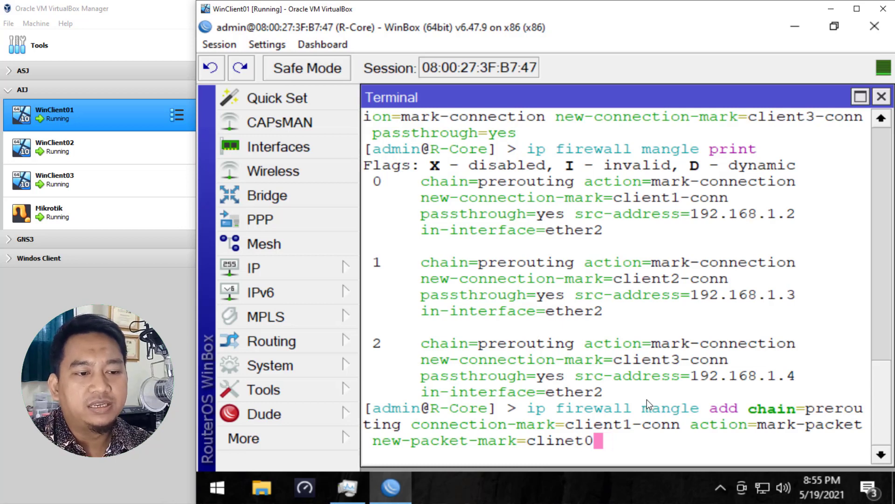
{"action": "type", "text": "ent"}
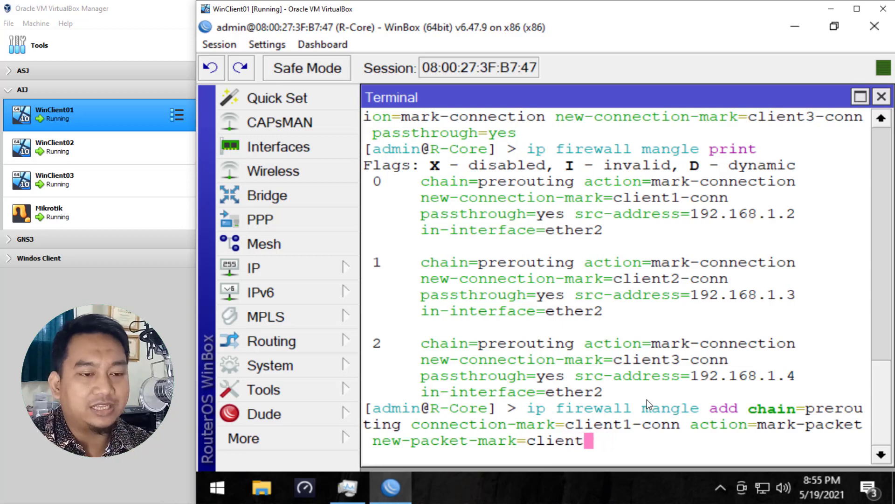
{"action": "type", "text": "01"}
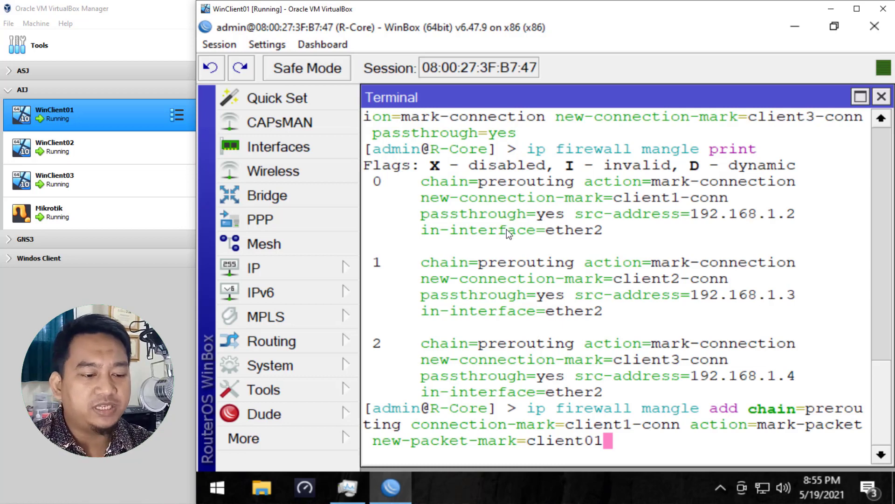
{"action": "type", "text": "pas"}
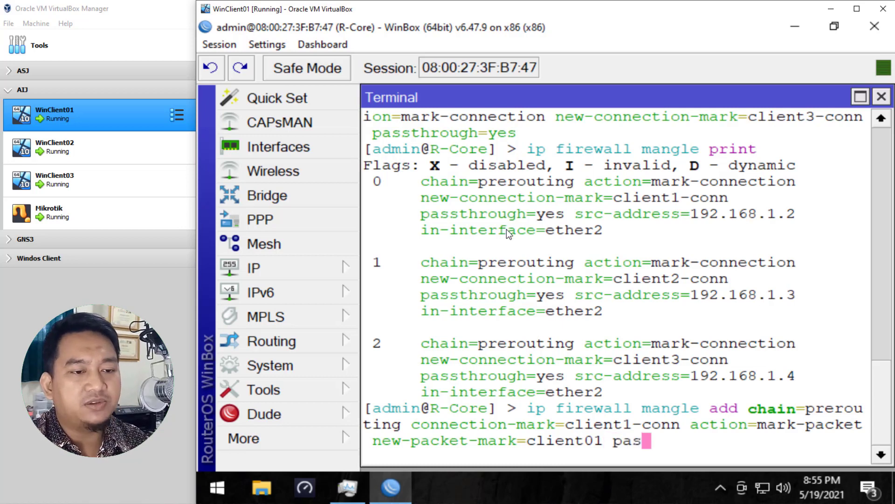
{"action": "type", "text": "sthrough=no"}
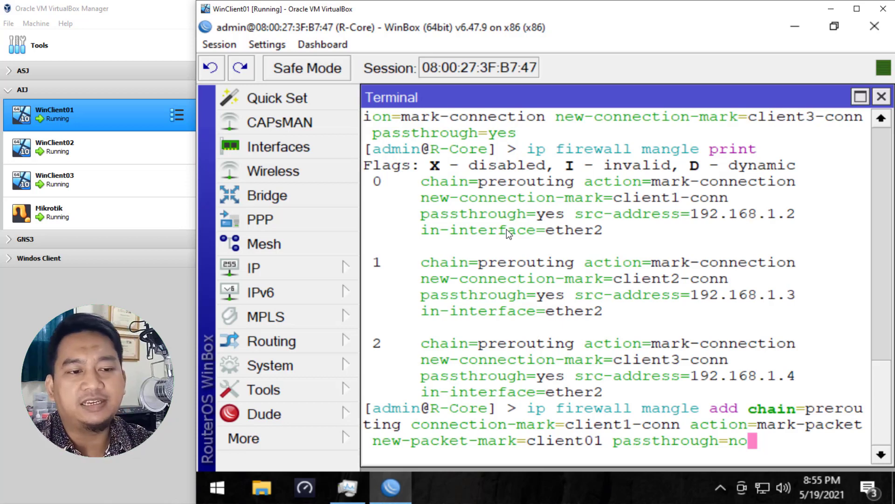
{"action": "key", "text": "Return"}
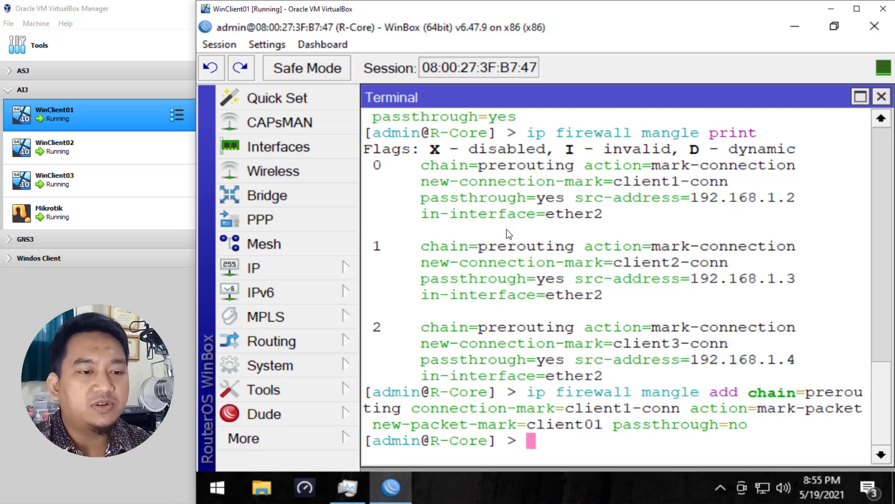
Step: Recall the previous command, change the packet mark to client02 and the connection mark to client2-conn, and run it
{"action": "key", "text": "Up"}
{"action": "key", "text": "Left"}
{"action": "key", "text": "Left"}
{"action": "key", "text": "Left"}
{"action": "key", "text": "Left"}
{"action": "key", "text": "Left"}
{"action": "key", "text": "Left"}
{"action": "key", "text": "Left"}
{"action": "key", "text": "Left"}
{"action": "key", "text": "Left"}
{"action": "key", "text": "Left"}
{"action": "key", "text": "Left"}
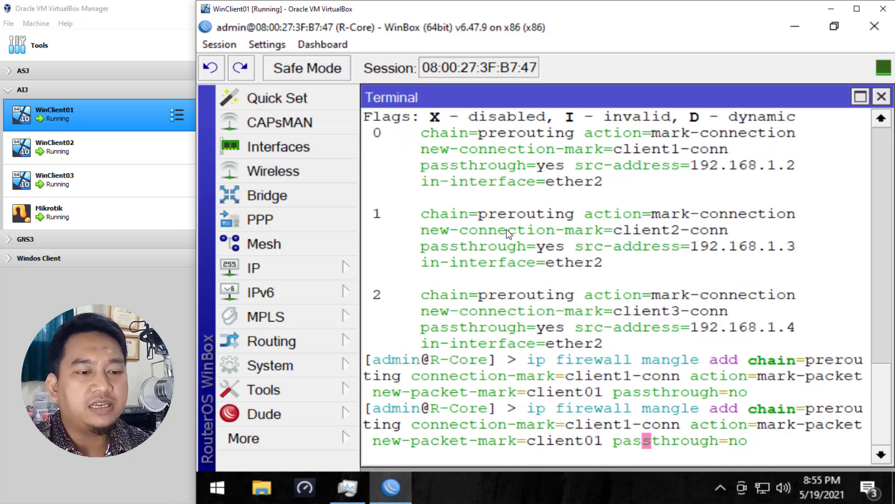
{"action": "key", "text": "Left"}
{"action": "key", "text": "Left"}
{"action": "key", "text": "Left"}
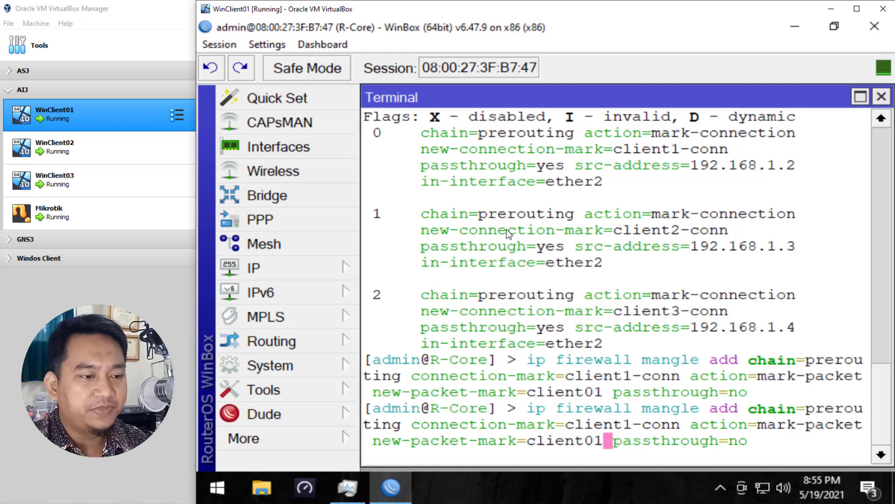
{"action": "key", "text": "BackSpace"}
{"action": "type", "text": "2"}
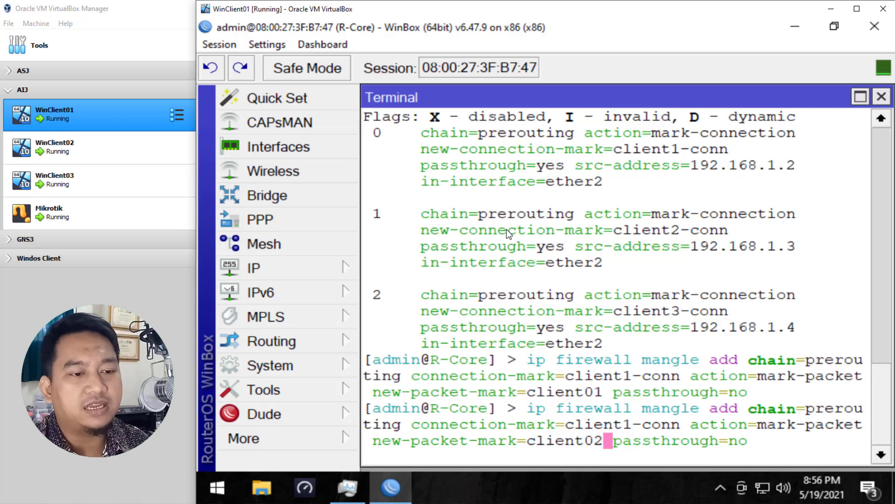
{"action": "key", "text": "Left"}
{"action": "key", "text": "Left"}
{"action": "key", "text": "Left"}
{"action": "key", "text": "Left"}
{"action": "key", "text": "Left"}
{"action": "key", "text": "Left"}
{"action": "key", "text": "Left"}
{"action": "key", "text": "Left"}
{"action": "key", "text": "Left"}
{"action": "key", "text": "Left"}
{"action": "key", "text": "Left"}
{"action": "key", "text": "Left"}
{"action": "key", "text": "Left"}
{"action": "key", "text": "Left"}
{"action": "key", "text": "Left"}
{"action": "key", "text": "Left"}
{"action": "key", "text": "Left"}
{"action": "key", "text": "Left"}
{"action": "key", "text": "Left"}
{"action": "key", "text": "Left"}
{"action": "key", "text": "Left"}
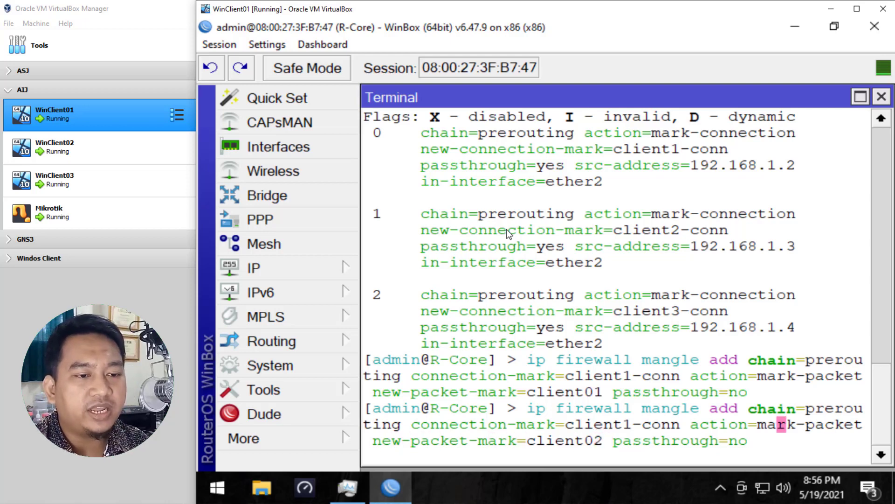
{"action": "key", "text": "BackSpace"}
{"action": "type", "text": "2"}
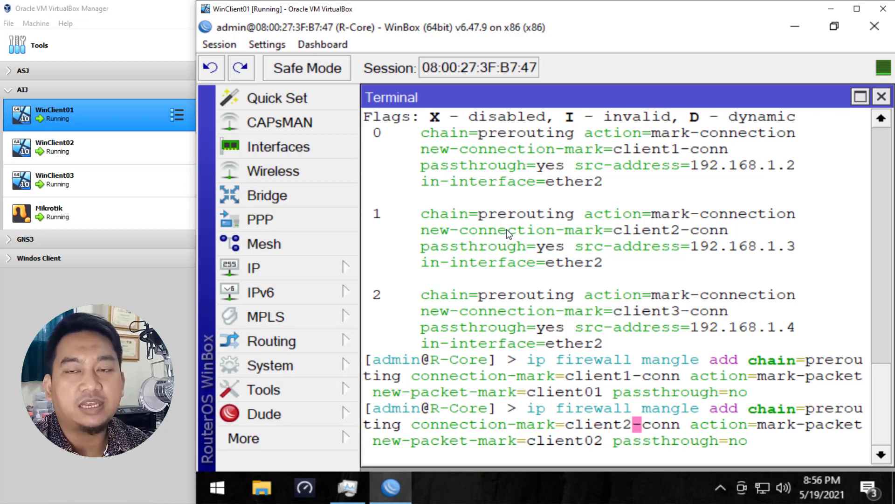
{"action": "key", "text": "Return"}
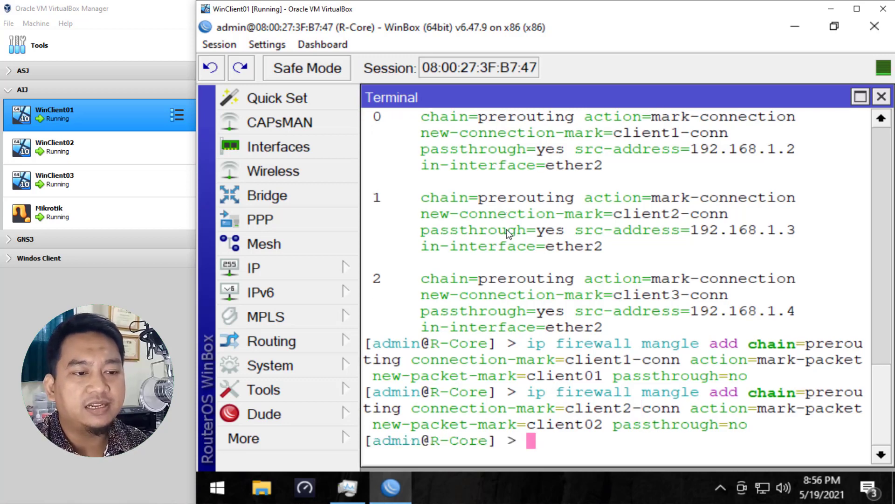
Step: Recall the last command, change the packet mark to client03 and the connection mark to client3-conn, and run it
{"action": "key", "text": "Up"}
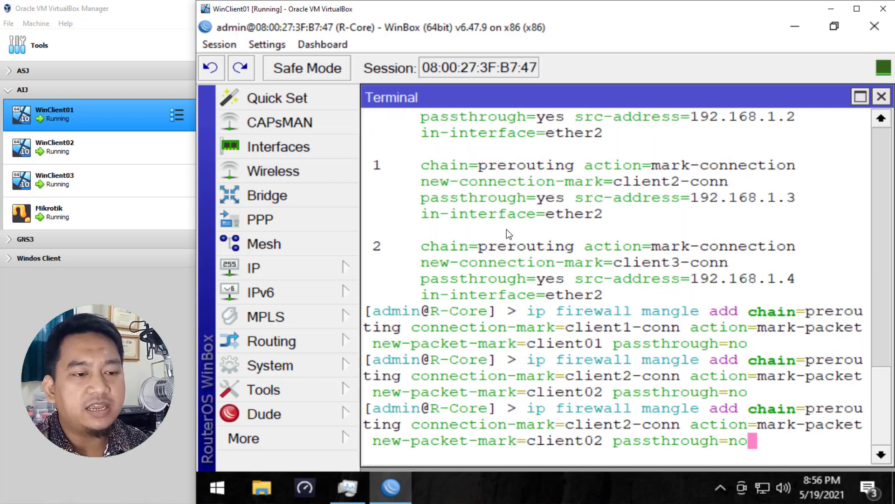
{"action": "key", "text": "Left"}
{"action": "key", "text": "Left"}
{"action": "key", "text": "Left"}
{"action": "key", "text": "Left"}
{"action": "key", "text": "Left"}
{"action": "key", "text": "Left"}
{"action": "key", "text": "Left"}
{"action": "key", "text": "Left"}
{"action": "key", "text": "Left"}
{"action": "key", "text": "Left"}
{"action": "key", "text": "Left"}
{"action": "key", "text": "Left"}
{"action": "key", "text": "Left"}
{"action": "key", "text": "Left"}
{"action": "key", "text": "Left"}
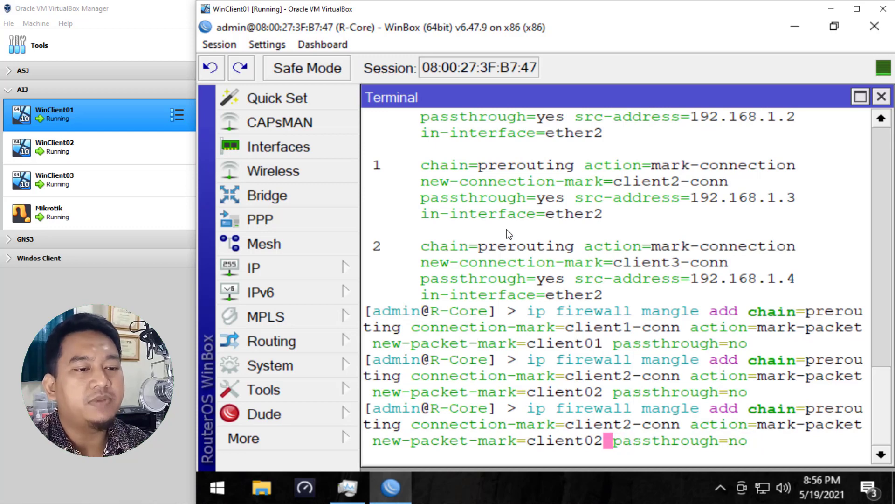
{"action": "key", "text": "BackSpace"}
{"action": "type", "text": "3"}
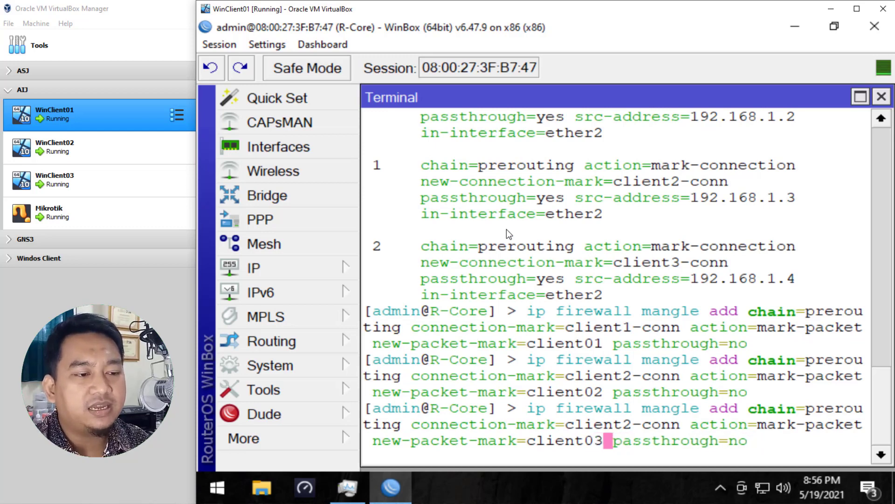
{"action": "key", "text": "Left"}
{"action": "key", "text": "Left"}
{"action": "key", "text": "Left"}
{"action": "key", "text": "Left"}
{"action": "key", "text": "Left"}
{"action": "key", "text": "Left"}
{"action": "key", "text": "Left"}
{"action": "key", "text": "Left"}
{"action": "key", "text": "Left"}
{"action": "key", "text": "Left"}
{"action": "key", "text": "Left"}
{"action": "key", "text": "Left"}
{"action": "key", "text": "Left"}
{"action": "key", "text": "Left"}
{"action": "key", "text": "Left"}
{"action": "key", "text": "Left"}
{"action": "key", "text": "Left"}
{"action": "key", "text": "Left"}
{"action": "key", "text": "Left"}
{"action": "key", "text": "Left"}
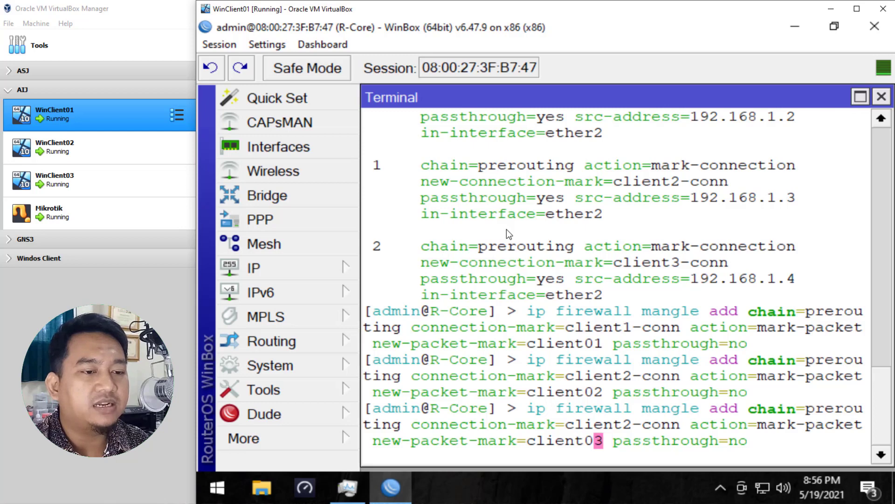
{"action": "key", "text": "Left"}
{"action": "key", "text": "Left"}
{"action": "key", "text": "Left"}
{"action": "key", "text": "Left"}
{"action": "key", "text": "Left"}
{"action": "key", "text": "Left"}
{"action": "key", "text": "Left"}
{"action": "key", "text": "Left"}
{"action": "key", "text": "Left"}
{"action": "key", "text": "Left"}
{"action": "key", "text": "Left"}
{"action": "key", "text": "Left"}
{"action": "key", "text": "Left"}
{"action": "key", "text": "Left"}
{"action": "key", "text": "Left"}
{"action": "key", "text": "Left"}
{"action": "key", "text": "Left"}
{"action": "key", "text": "Left"}
{"action": "key", "text": "Left"}
{"action": "key", "text": "Left"}
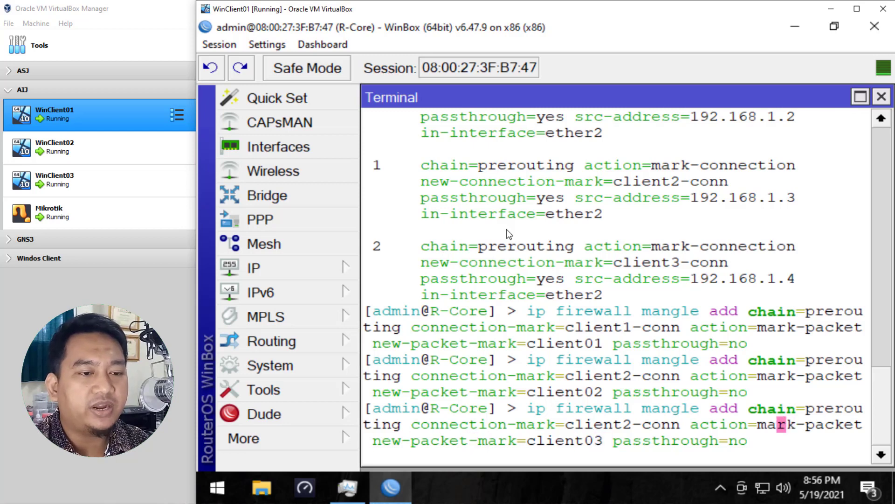
{"action": "key", "text": "Left"}
{"action": "key", "text": "Left"}
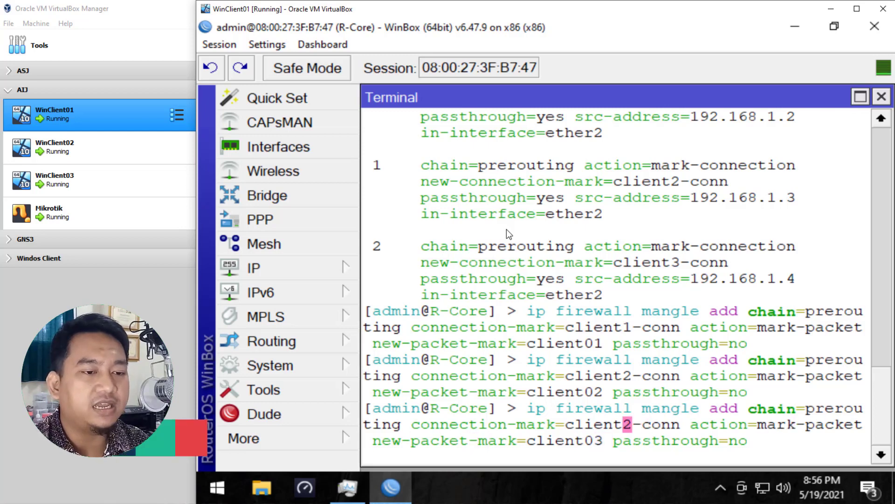
{"action": "key", "text": "Delete"}
{"action": "type", "text": "3"}
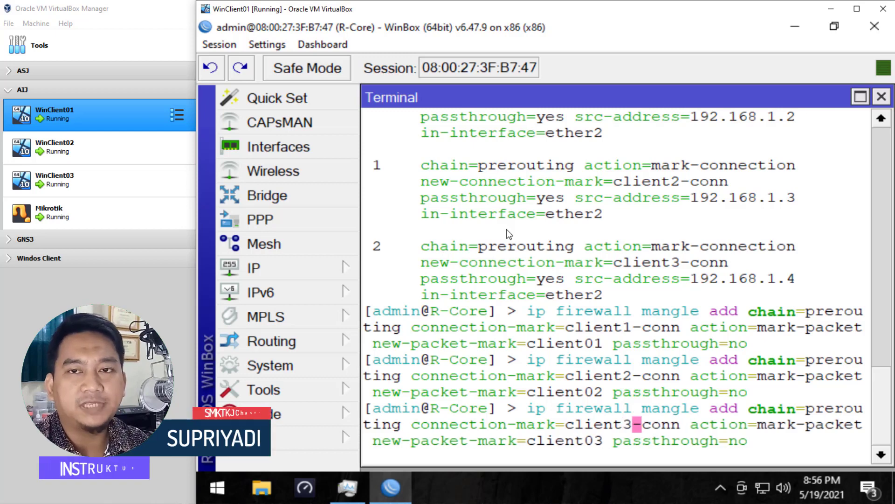
{"action": "key", "text": "Return"}
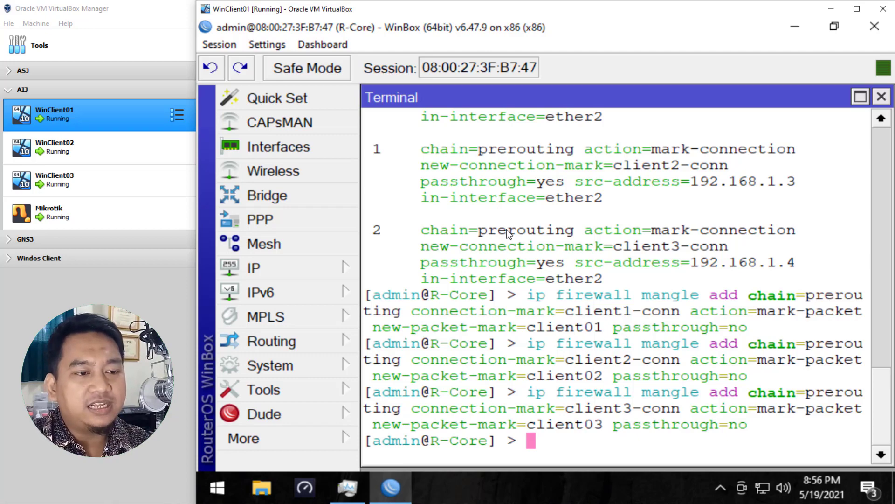
Step: List the firewall mangle rules and page through them to check the new packet-mark rules
{"action": "type", "text": "ip"}
{"action": "key", "text": "Tab"}
{"action": "key", "text": "Tab"}
{"action": "type", "text": "f"}
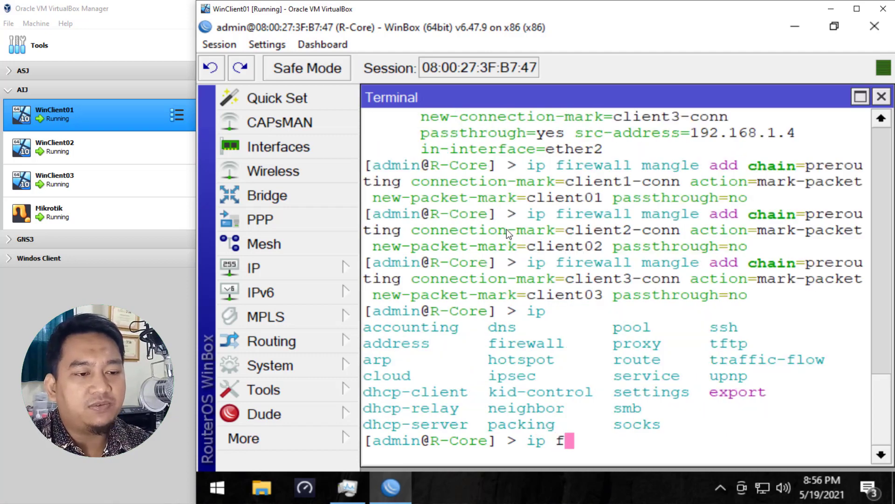
{"action": "type", "text": "irewall mangle print"}
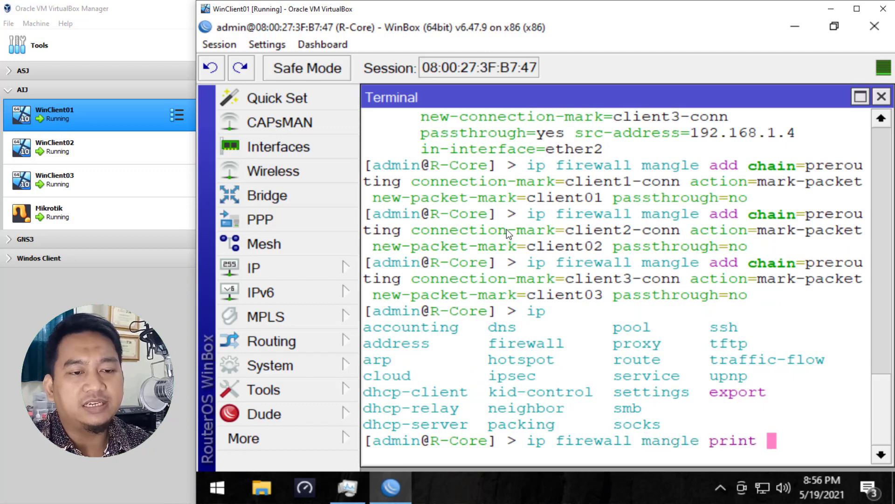
{"action": "key", "text": "Return"}
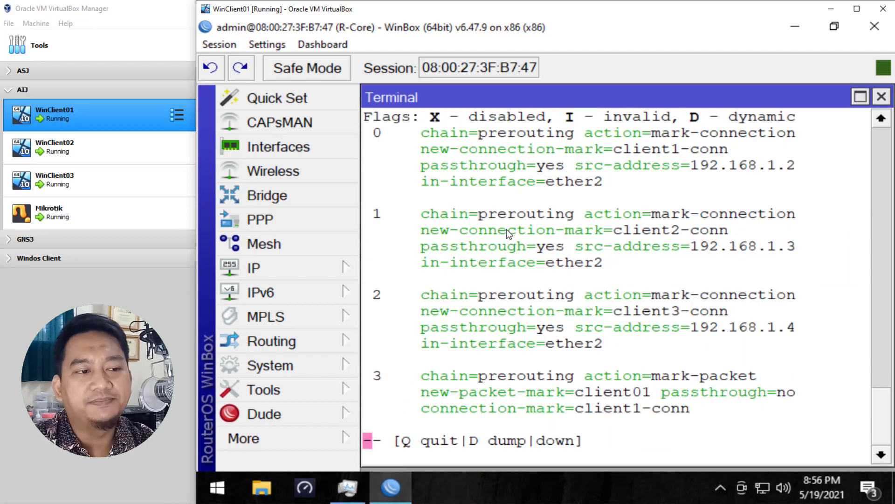
{"action": "key", "text": "space"}
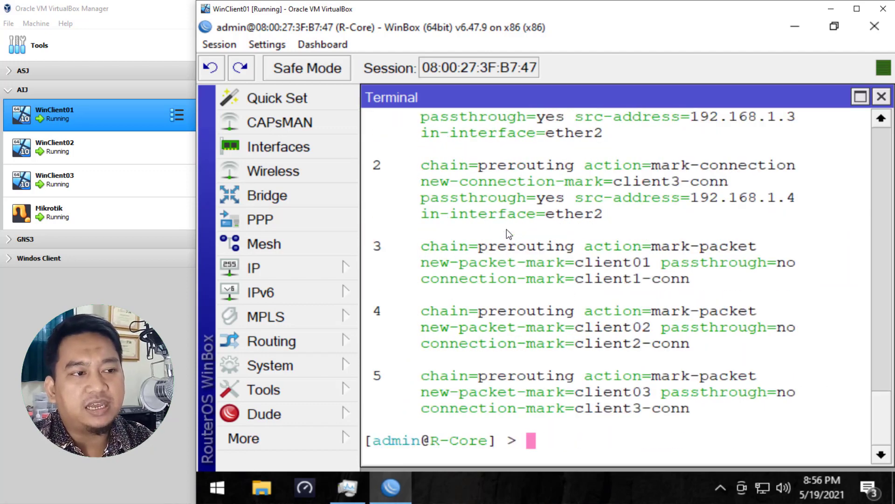
Step: Scroll back through the printed mangle rules to review the connection-mark and packet-mark entries
{"action": "scroll", "coordinate": [498, 311], "scroll_direction": "up", "scroll_amount": 1}
{"action": "scroll", "coordinate": [498, 312], "scroll_direction": "up", "scroll_amount": 2}
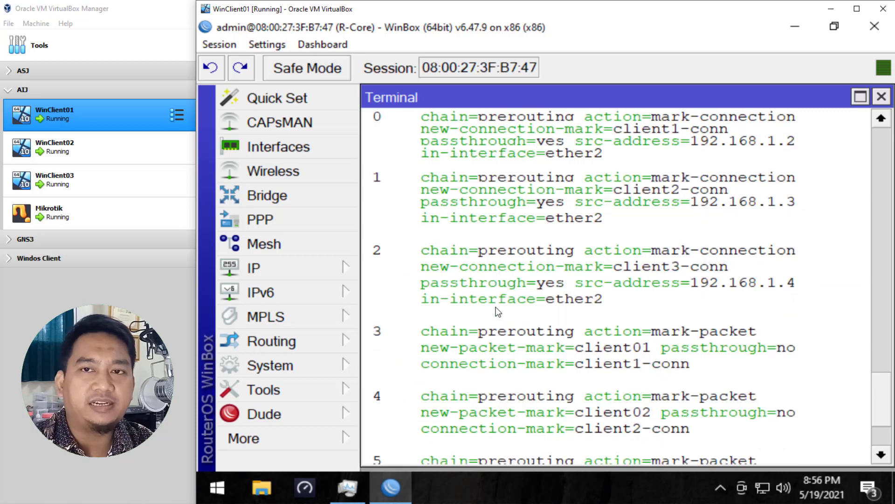
{"action": "scroll", "coordinate": [499, 312], "scroll_direction": "up", "scroll_amount": 1}
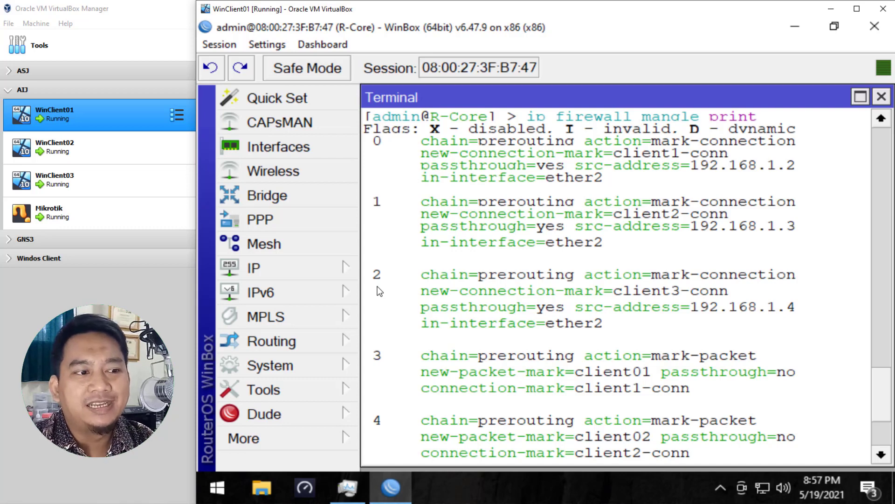
{"action": "scroll", "coordinate": [379, 291], "scroll_direction": "down", "scroll_amount": 4}
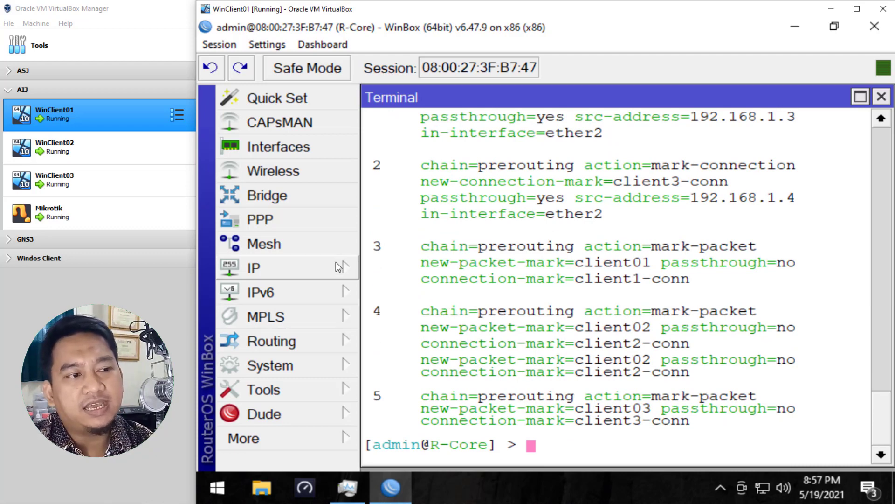
Step: Open the IP Firewall window and inspect the six rules in the Mangle list, then close it
{"action": "left_click", "coordinate": [322, 268]}
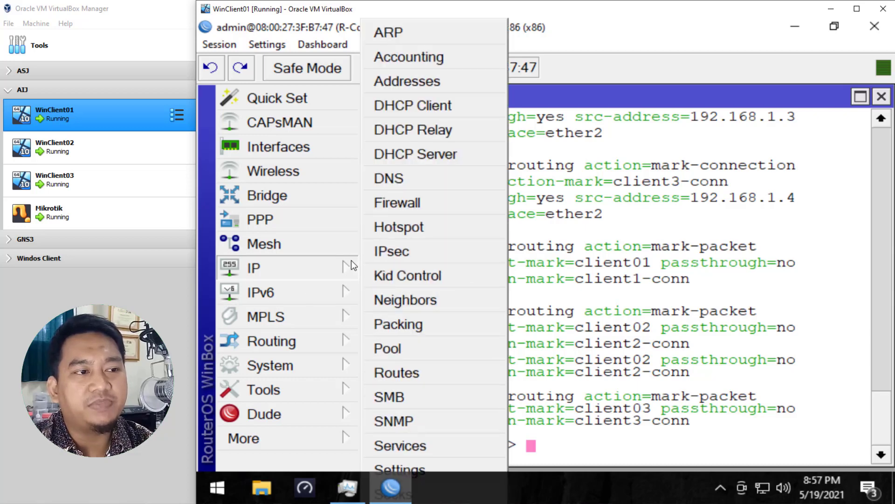
{"action": "left_click", "coordinate": [427, 202]}
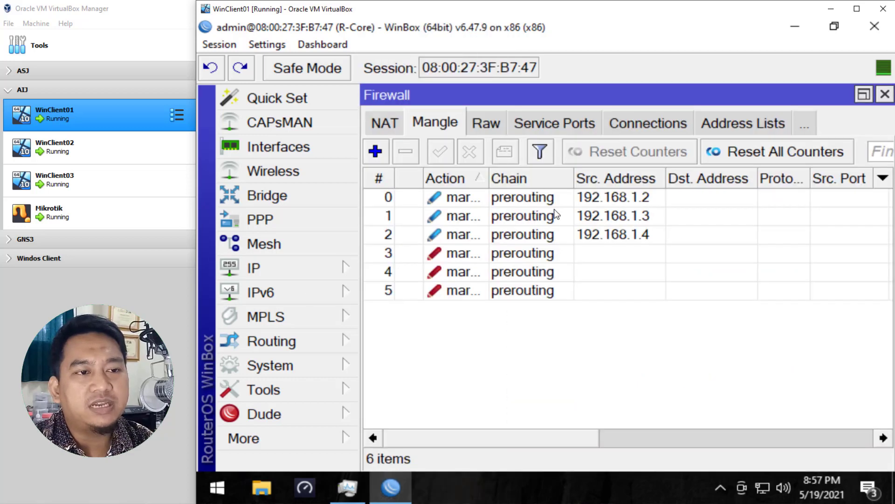
{"action": "left_click", "coordinate": [533, 195]}
{"action": "left_click", "coordinate": [524, 232]}
{"action": "left_click", "coordinate": [527, 198]}
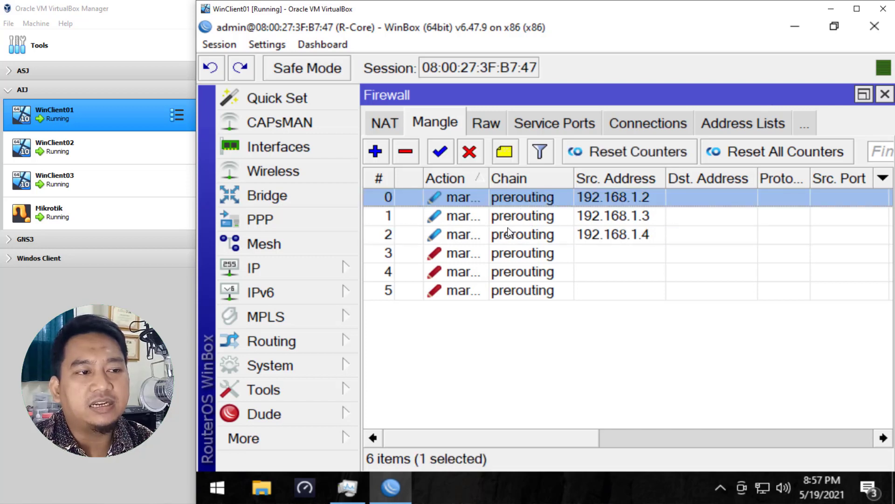
{"action": "left_click", "coordinate": [470, 295]}
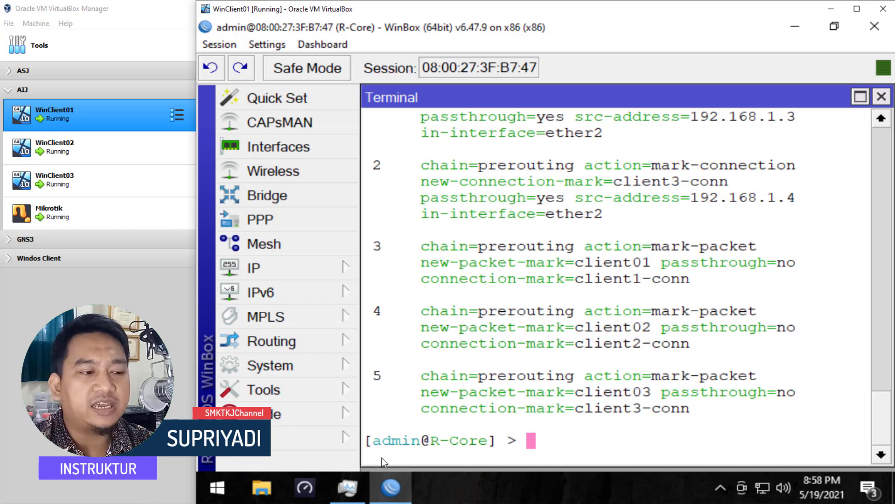
Step: Switch to the Speedtest app on the client and start a speed test
{"action": "left_click", "coordinate": [312, 494]}
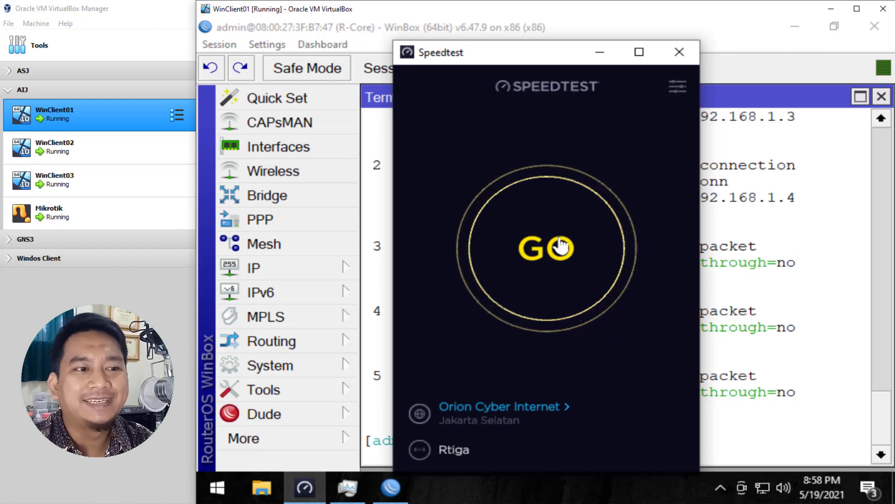
{"action": "left_click", "coordinate": [526, 246]}
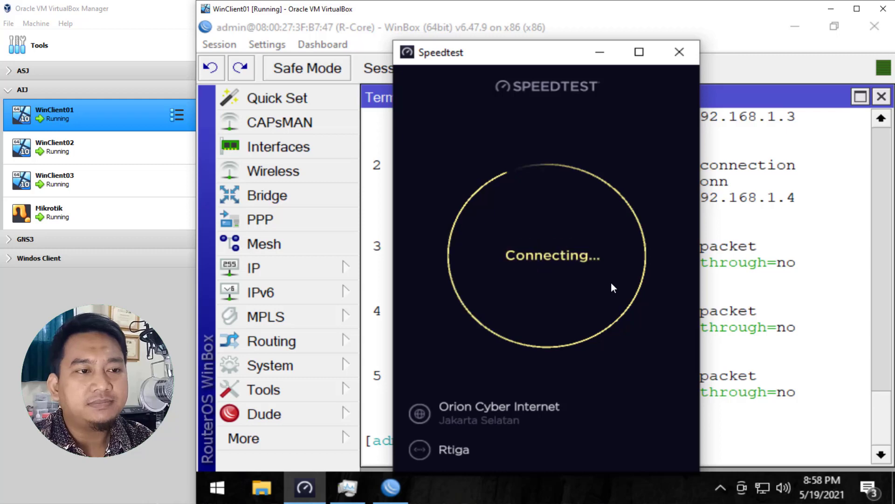
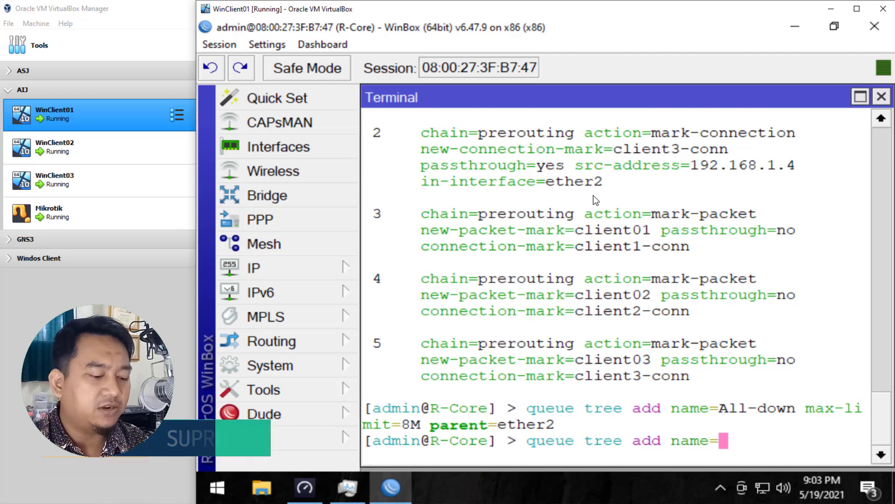
Step: Add a queue tree named Pemasaran-down with max-limit 8M, limit-at 4M and parent All-down
{"action": "type", "text": "Pema"}
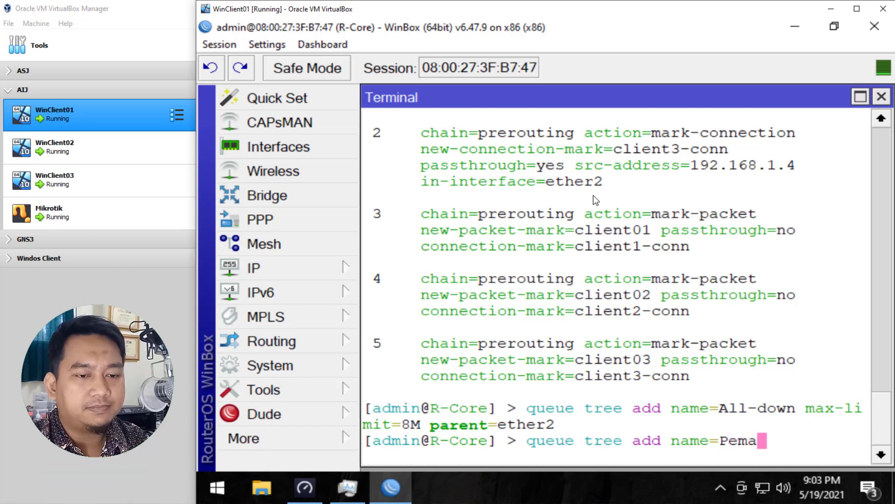
{"action": "type", "text": "saran-down"}
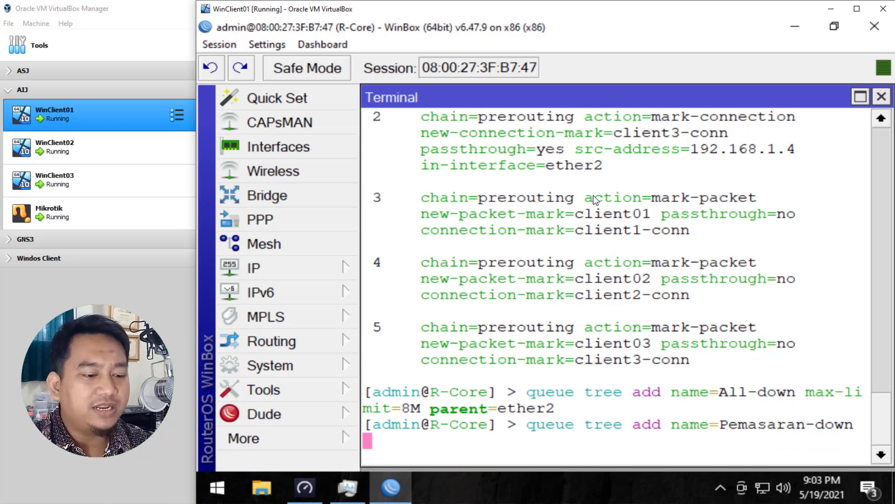
{"action": "type", "text": "max-limit="}
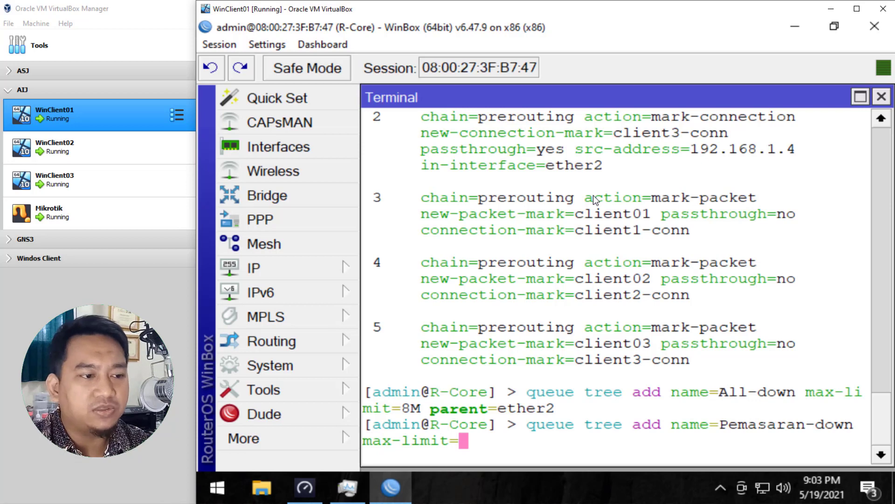
{"action": "type", "text": "8"}
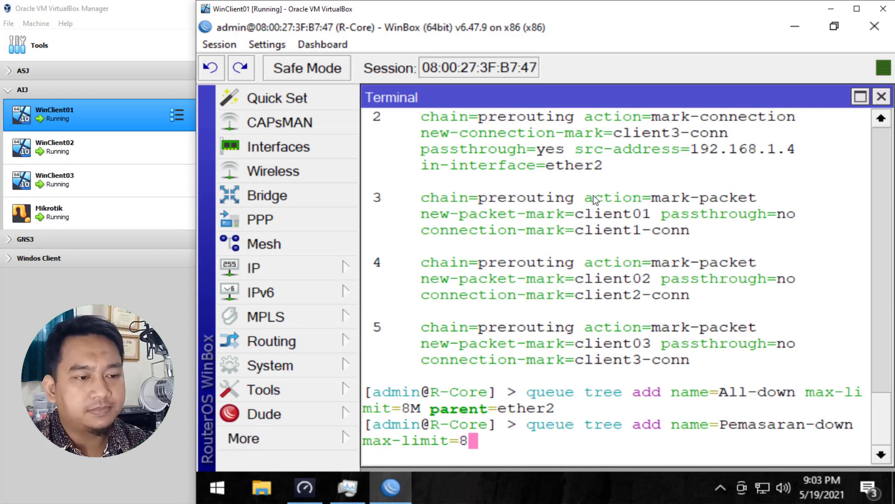
{"action": "type", "text": ","}
{"action": "key", "text": "BackSpace"}
{"action": "type", "text": "M"}
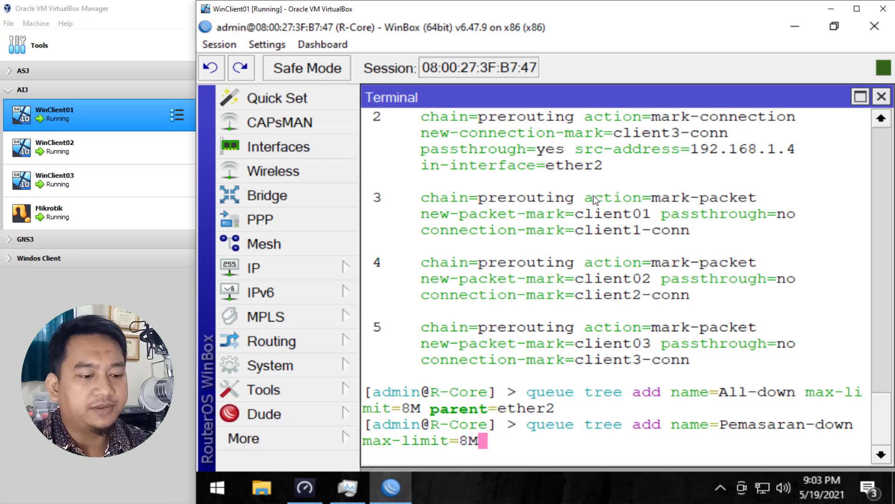
{"action": "type", "text": " limit-at="}
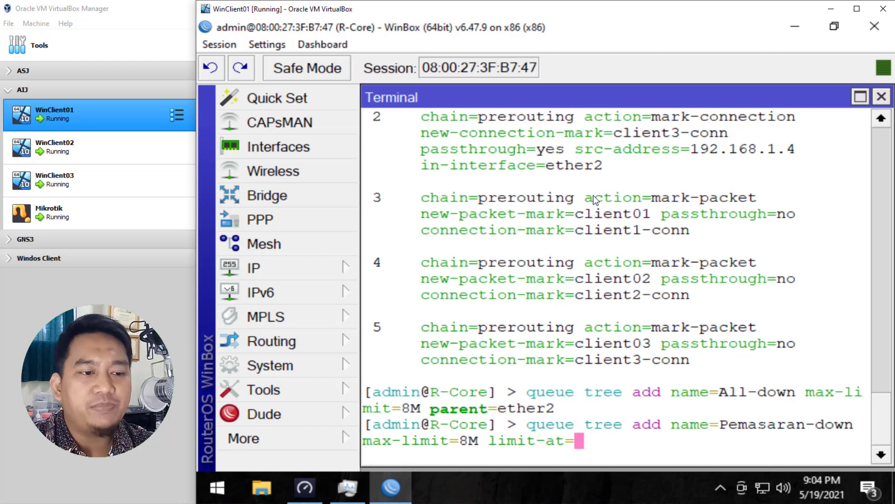
{"action": "type", "text": "4"}
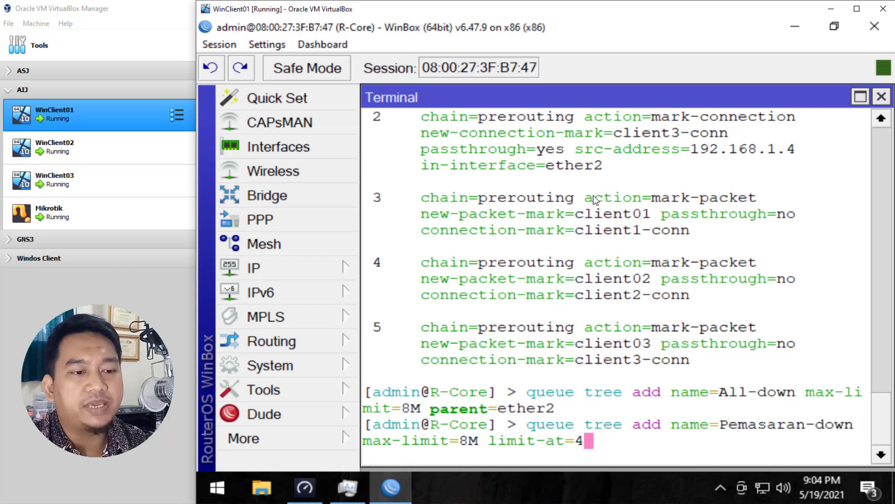
{"action": "type", "text": "M"}
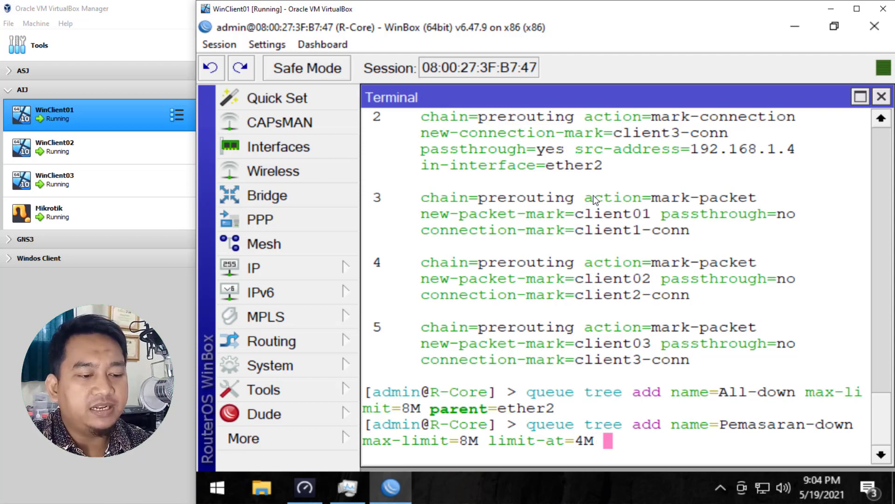
{"action": "type", "text": "pare"}
{"action": "key", "text": "BackSpace"}
{"action": "key", "text": "BackSpace"}
{"action": "key", "text": "BackSpace"}
{"action": "key", "text": "BackSpace"}
{"action": "type", "text": "parent="}
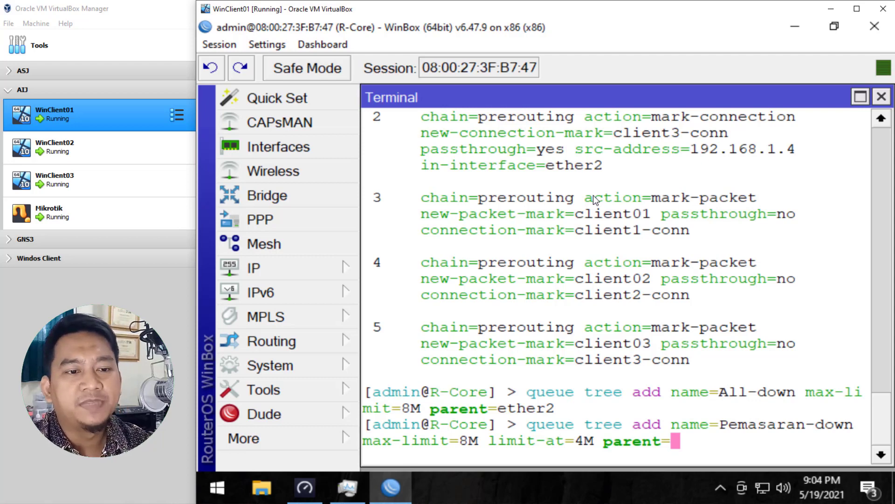
{"action": "type", "text": "Al"}
{"action": "key", "text": "Tab"}
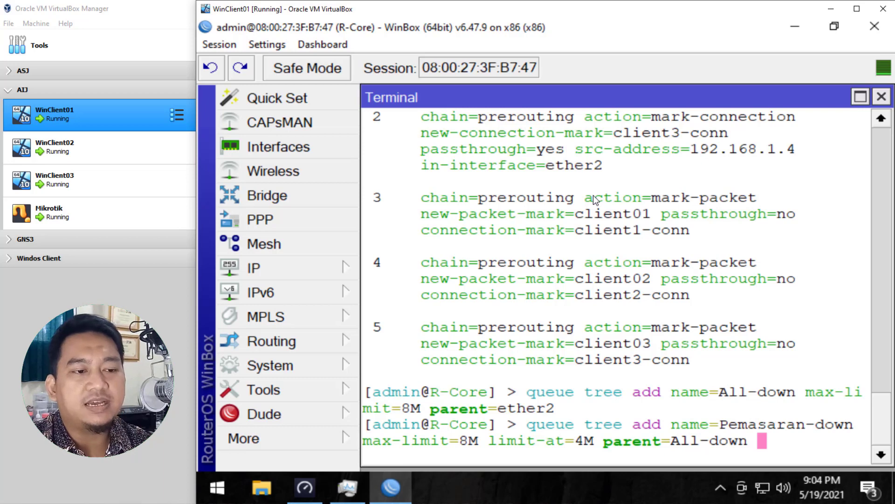
{"action": "key", "text": "Return"}
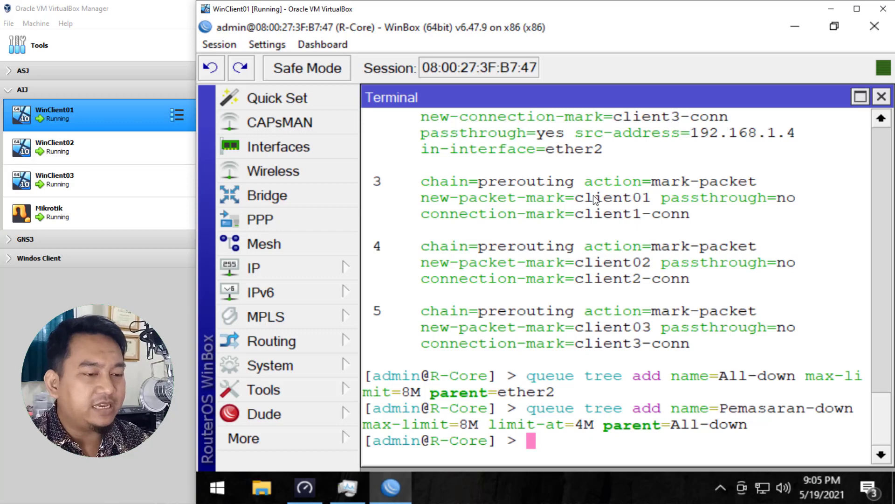
Step: Add a queue tree named Client01-down with max-limit 8M, limit-at 4M, packet-mark client01 and parent All-down
{"action": "type", "text": "queue tree"}
{"action": "key", "text": "BackSpace"}
{"action": "key", "text": "BackSpace"}
{"action": "key", "text": "BackSpace"}
{"action": "key", "text": "BackSpace"}
{"action": "type", "text": "tree add name=Clien"}
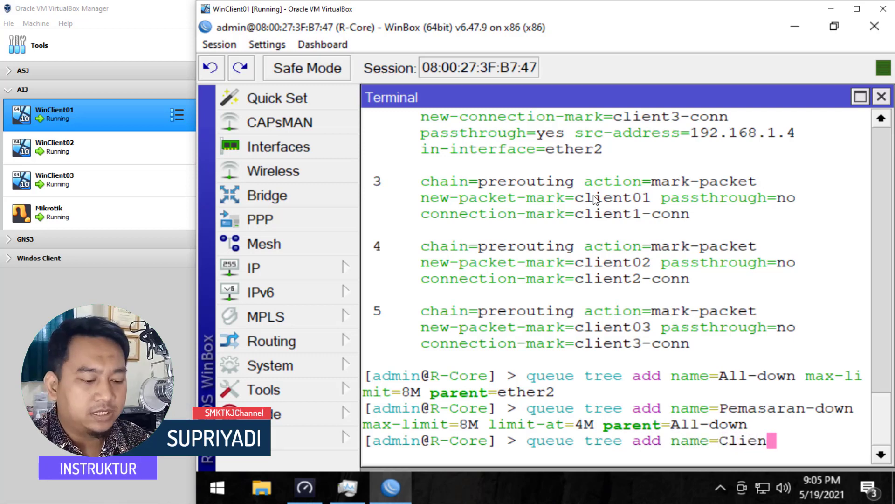
{"action": "type", "text": "-01"}
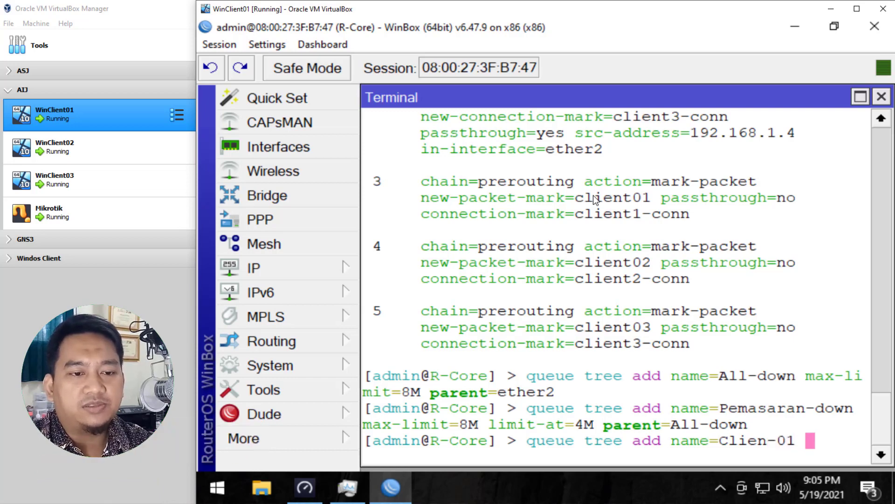
{"action": "key", "text": "BackSpace"}
{"action": "key", "text": "BackSpace"}
{"action": "key", "text": "BackSpace"}
{"action": "key", "text": "BackSpace"}
{"action": "key", "text": "BackSpace"}
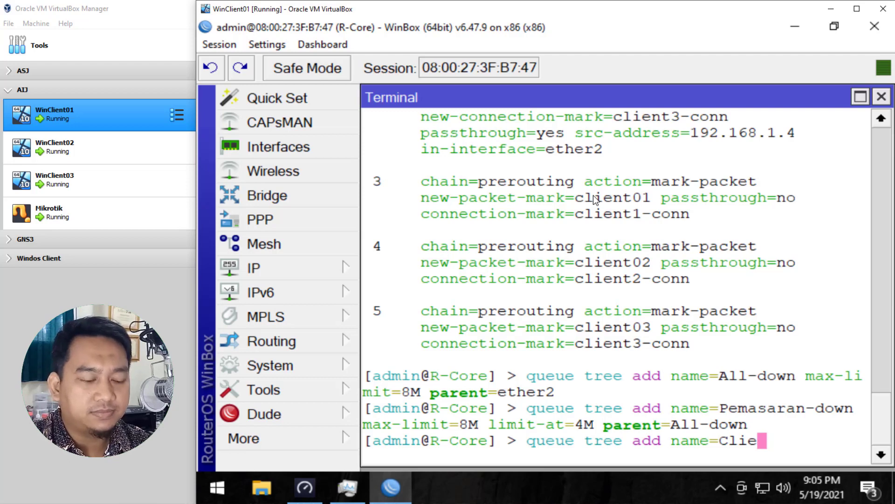
{"action": "type", "text": "nt01"}
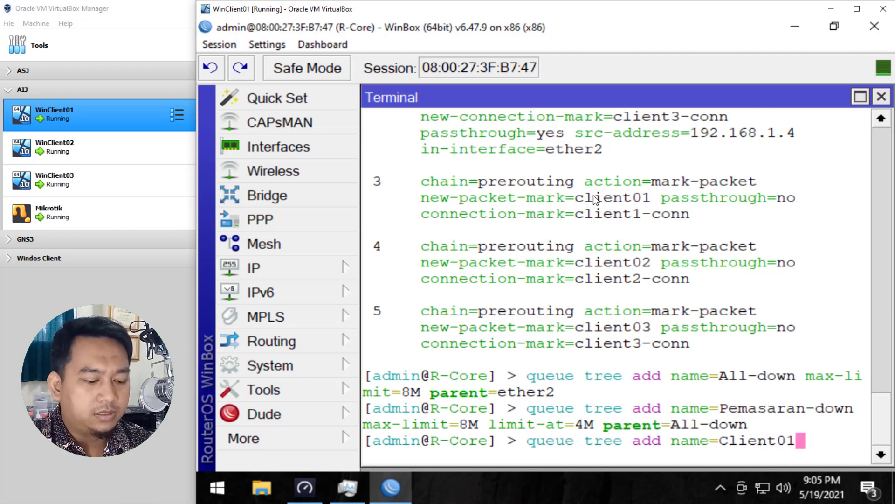
{"action": "type", "text": "-wo"}
{"action": "key", "text": "BackSpace"}
{"action": "key", "text": "BackSpace"}
{"action": "type", "text": "down"}
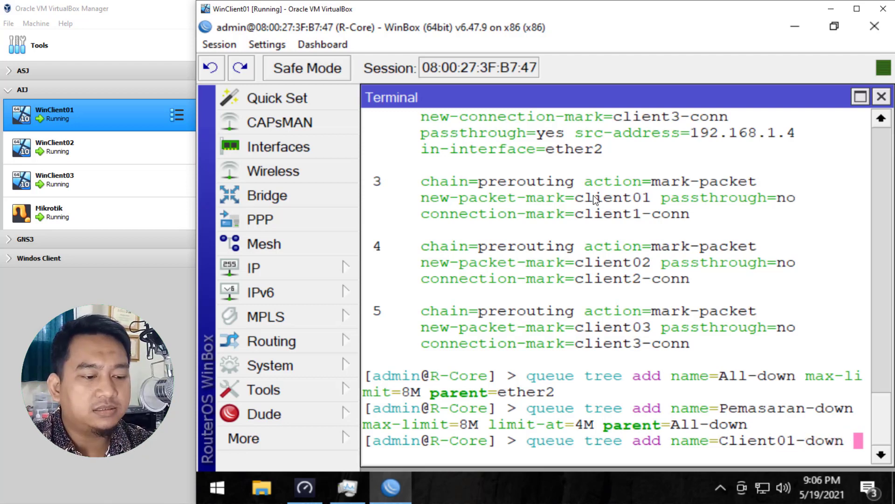
{"action": "type", "text": " max-limit="}
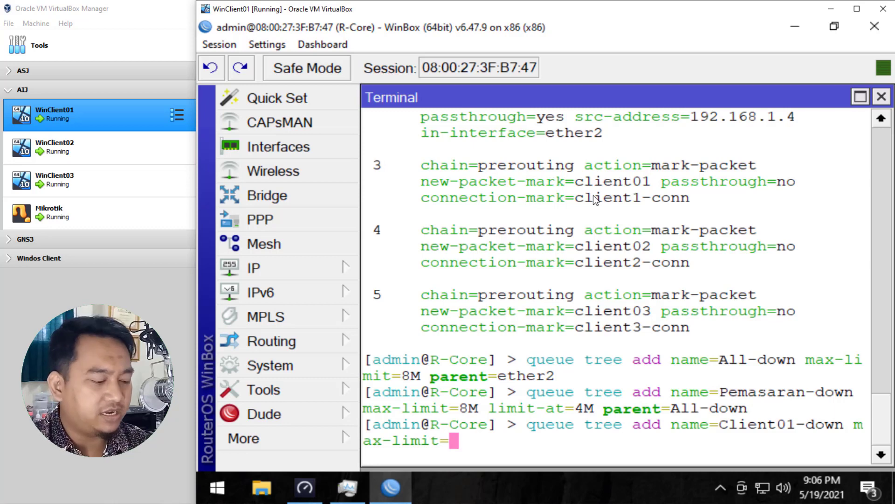
{"action": "type", "text": "8"}
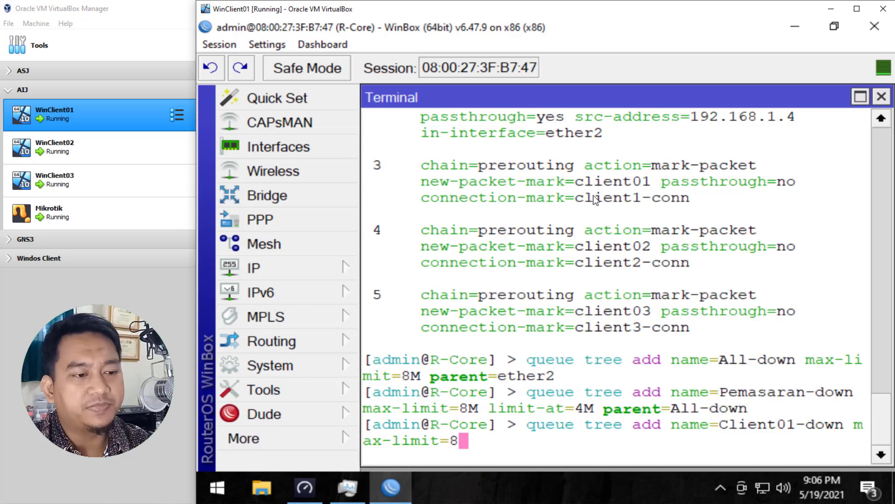
{"action": "type", "text": "M"}
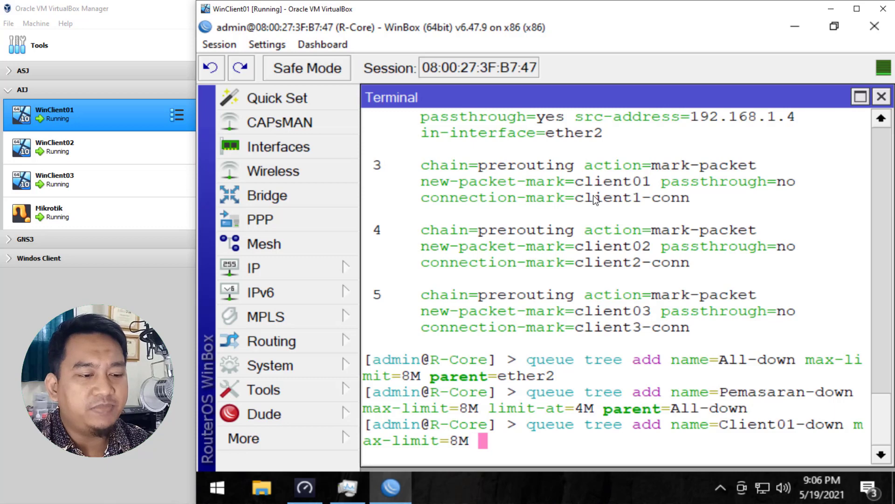
{"action": "type", "text": " limit-at="}
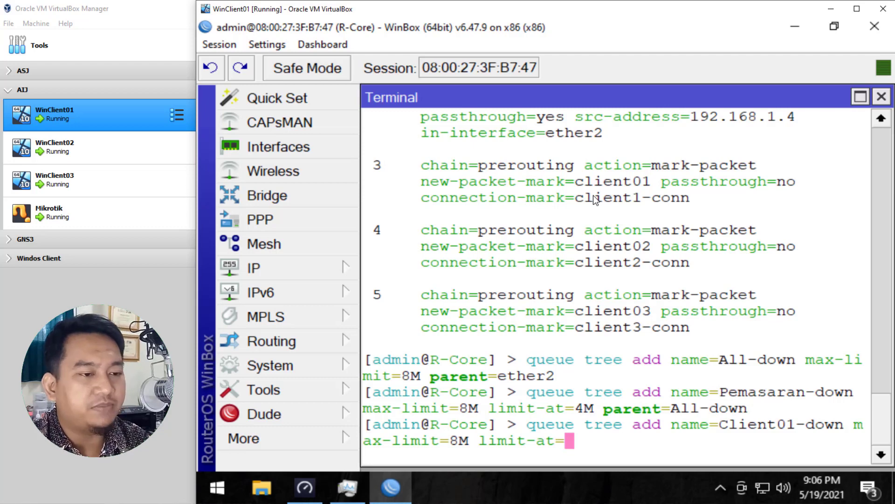
{"action": "type", "text": "4M par"}
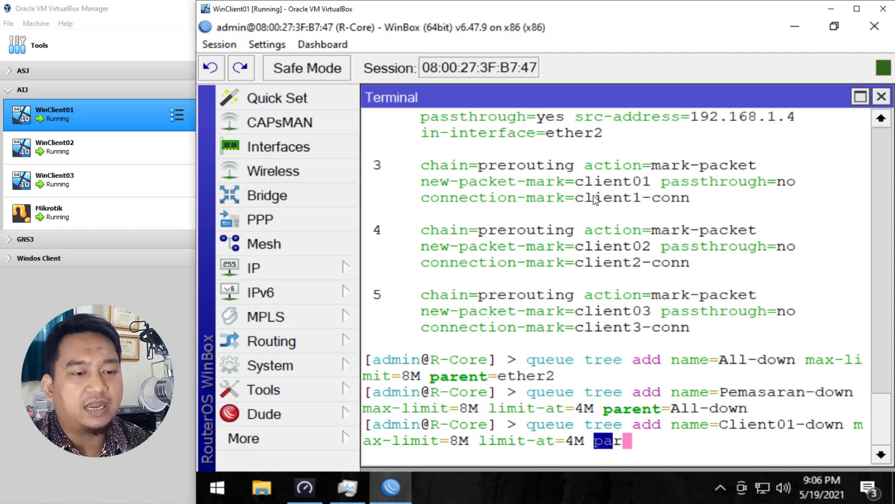
{"action": "type", "text": "ent"}
{"action": "key", "text": "BackSpace"}
{"action": "key", "text": "BackSpace"}
{"action": "key", "text": "BackSpace"}
{"action": "key", "text": "BackSpace"}
{"action": "key", "text": "BackSpace"}
{"action": "key", "text": "BackSpace"}
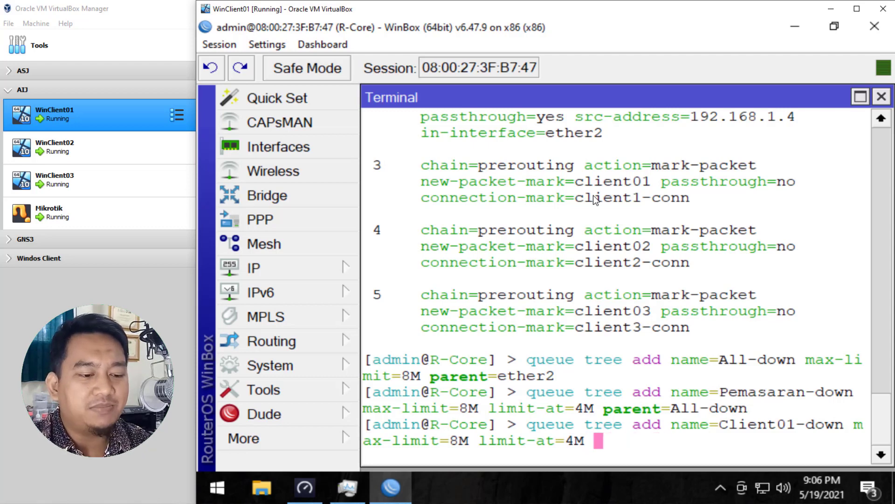
{"action": "type", "text": "pa"}
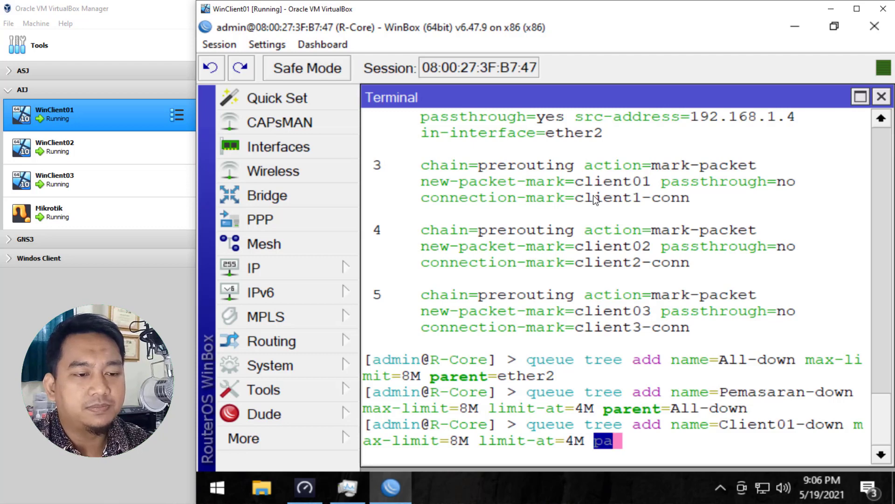
{"action": "key", "text": "Tab"}
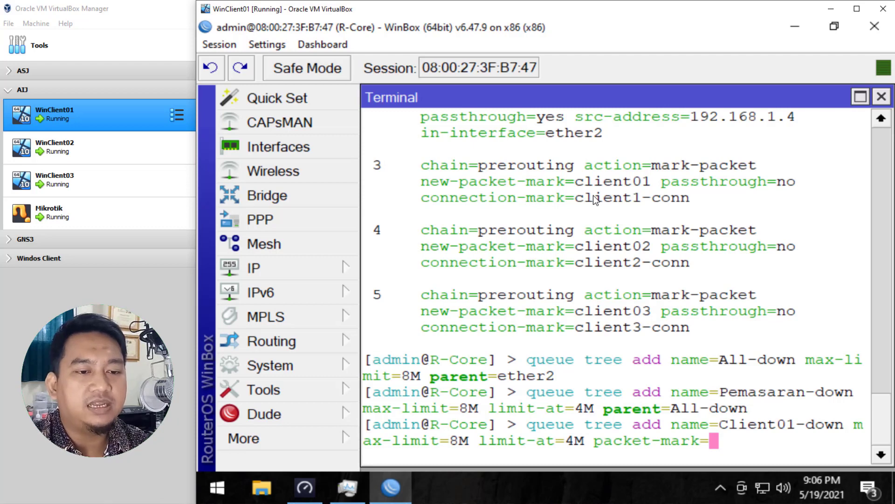
{"action": "type", "text": "C"}
{"action": "key", "text": "BackSpace"}
{"action": "type", "text": "client"}
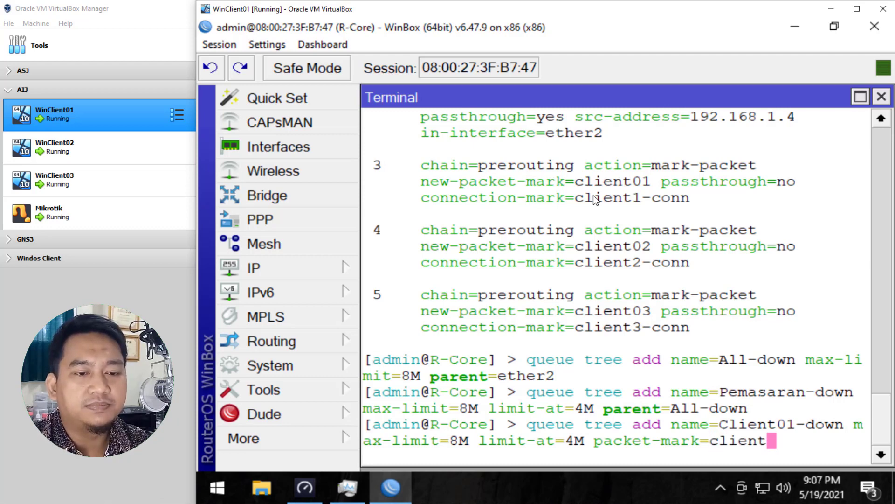
{"action": "type", "text": "01"}
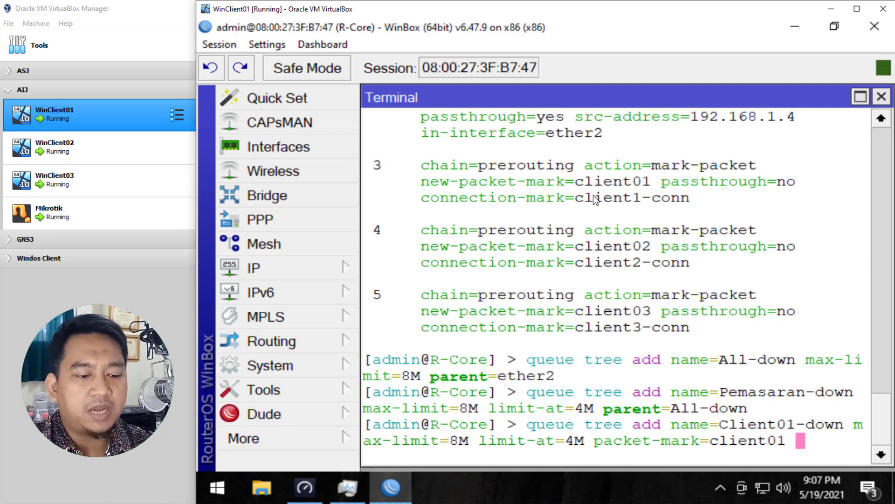
{"action": "type", "text": "parent="}
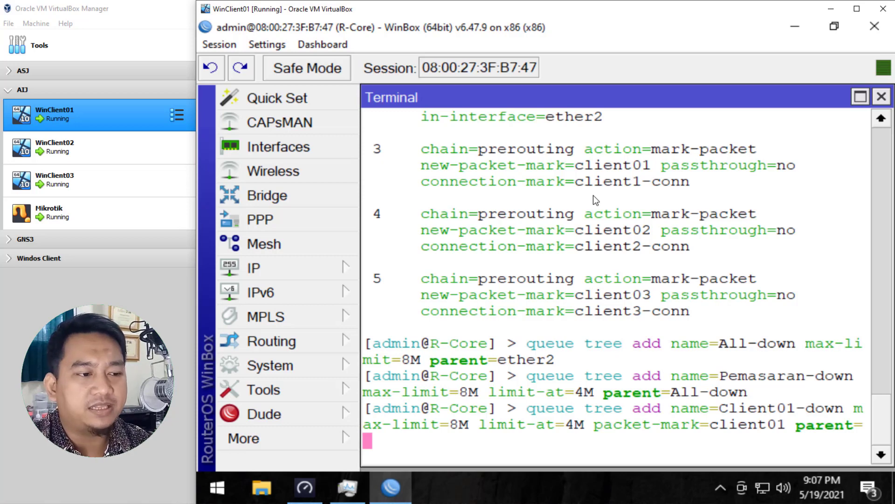
{"action": "type", "text": "A"}
{"action": "key", "text": "Tab"}
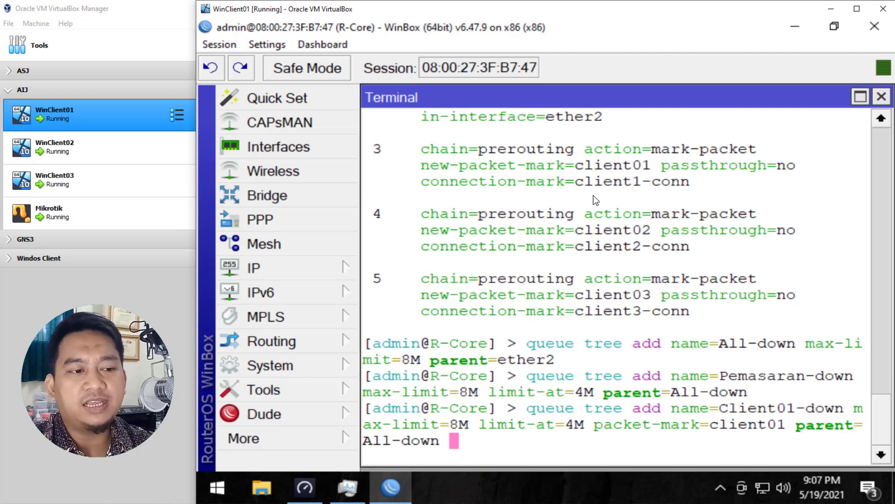
{"action": "key", "text": "Return"}
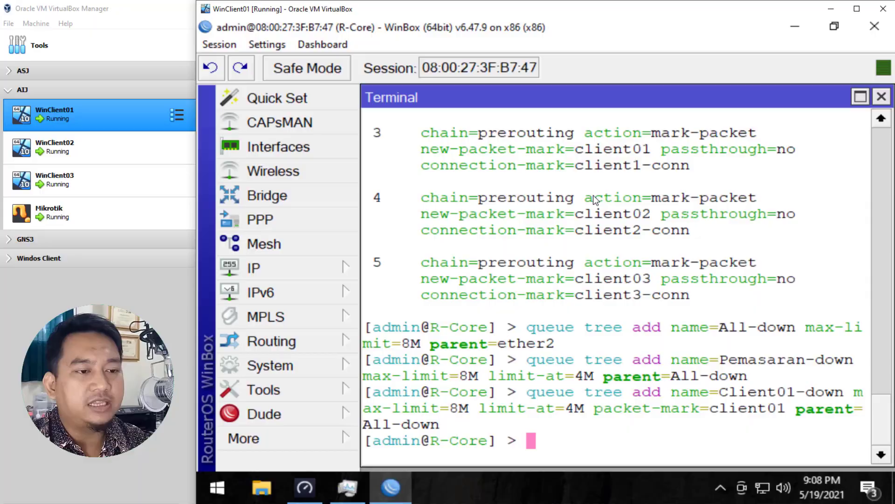
Step: Start a queue tree entry named Client02-down with max-limit 4M and limit-at 2M
{"action": "type", "text": "queue "}
{"action": "type", "text": "int"}
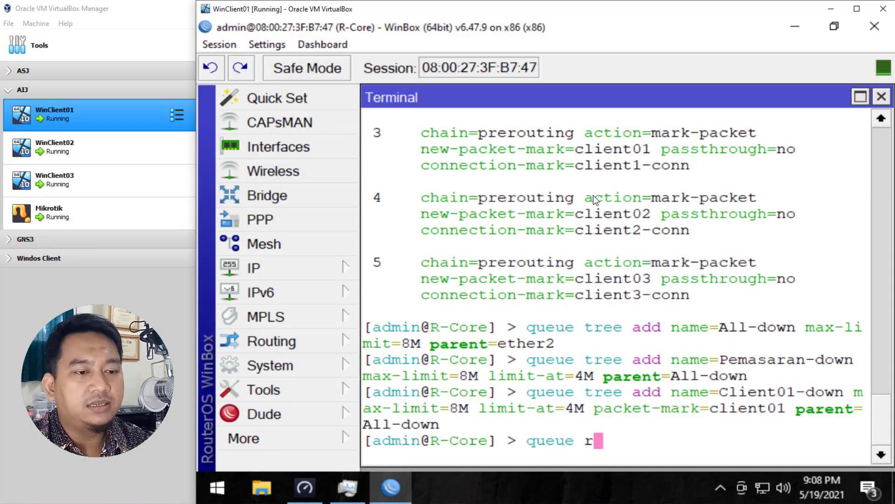
{"action": "key", "text": "Tab"}
{"action": "key", "text": "BackSpace"}
{"action": "key", "text": "BackSpace"}
{"action": "key", "text": "BackSpace"}
{"action": "key", "text": "BackSpace"}
{"action": "key", "text": "BackSpace"}
{"action": "key", "text": "BackSpace"}
{"action": "key", "text": "BackSpace"}
{"action": "key", "text": "BackSpace"}
{"action": "key", "text": "BackSpace"}
{"action": "key", "text": "BackSpace"}
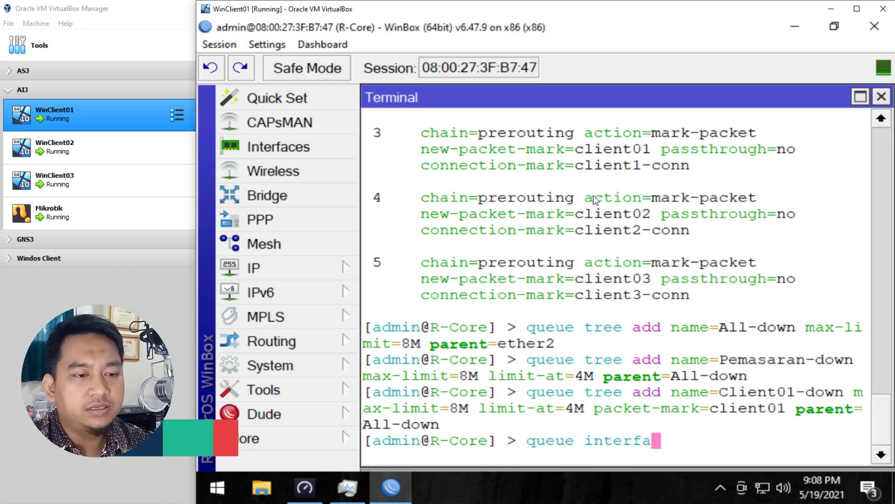
{"action": "type", "text": "tr"}
{"action": "key", "text": "Tab"}
{"action": "type", "text": "a"}
{"action": "key", "text": "Tab"}
{"action": "type", "text": "n"}
{"action": "key", "text": "Tab"}
{"action": "type", "text": "Clie"}
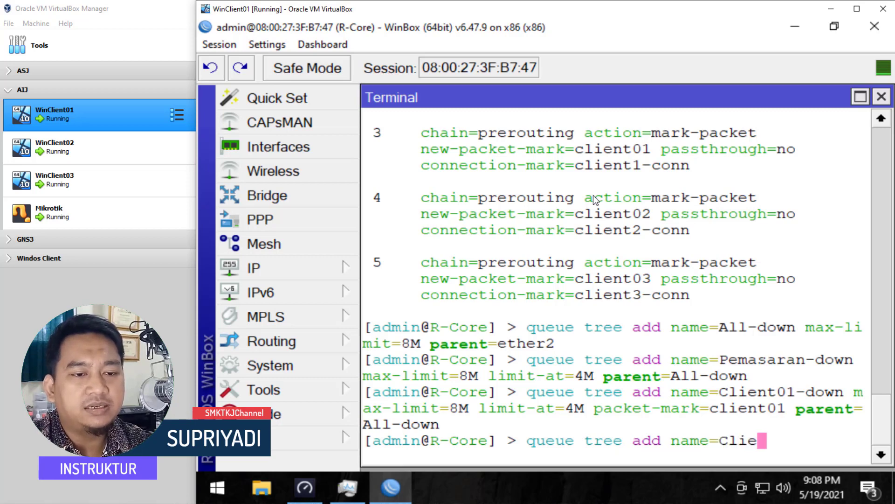
{"action": "type", "text": "nt02-down"}
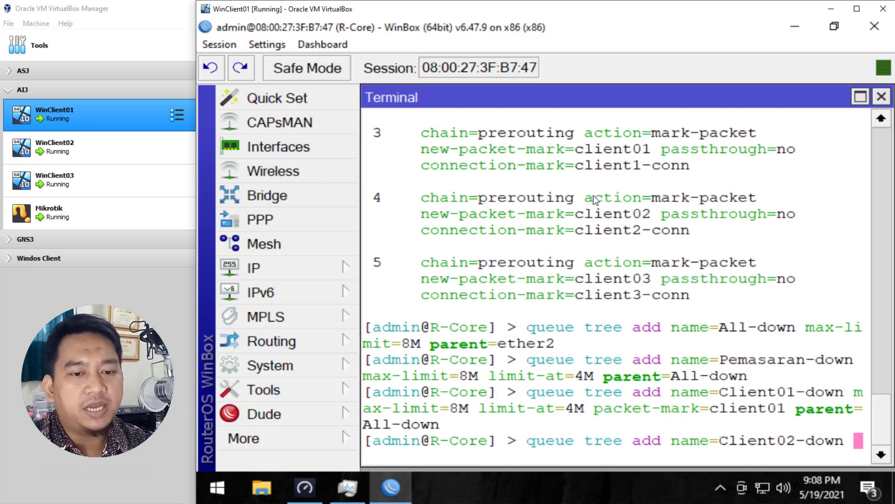
{"action": "type", "text": " max-limit="}
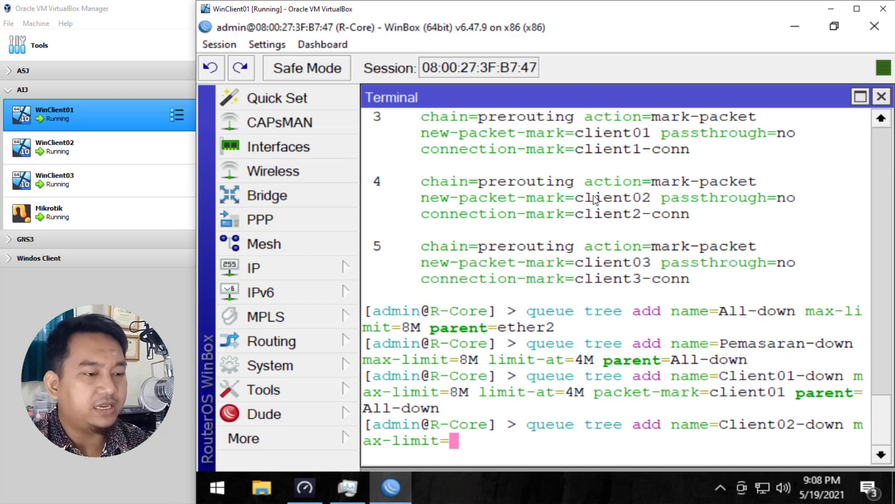
{"action": "type", "text": "4M"}
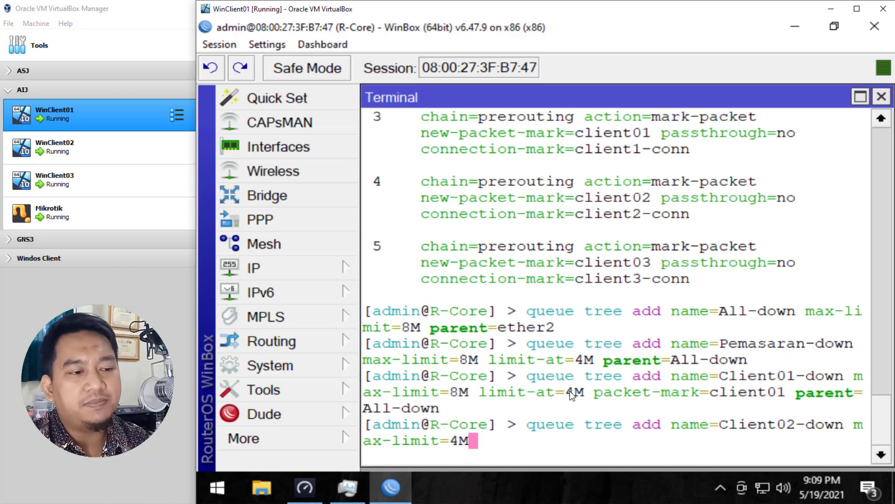
{"action": "type", "text": "limit-at="}
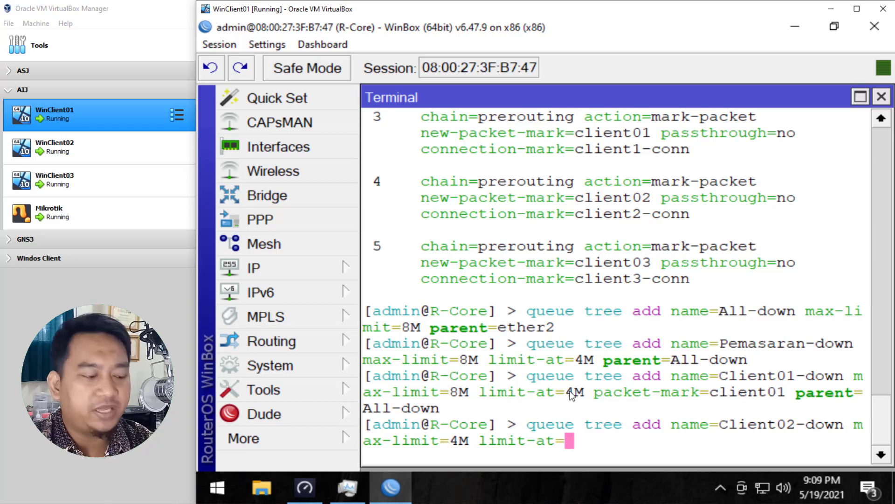
{"action": "type", "text": "2M"}
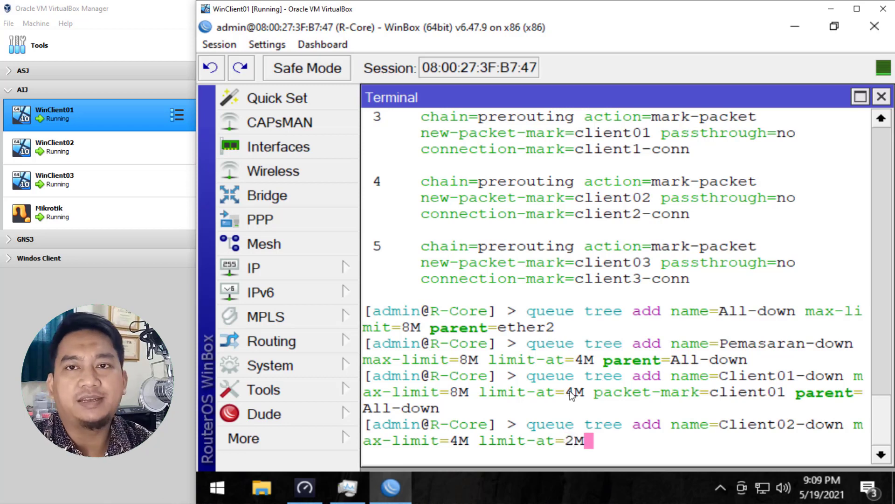
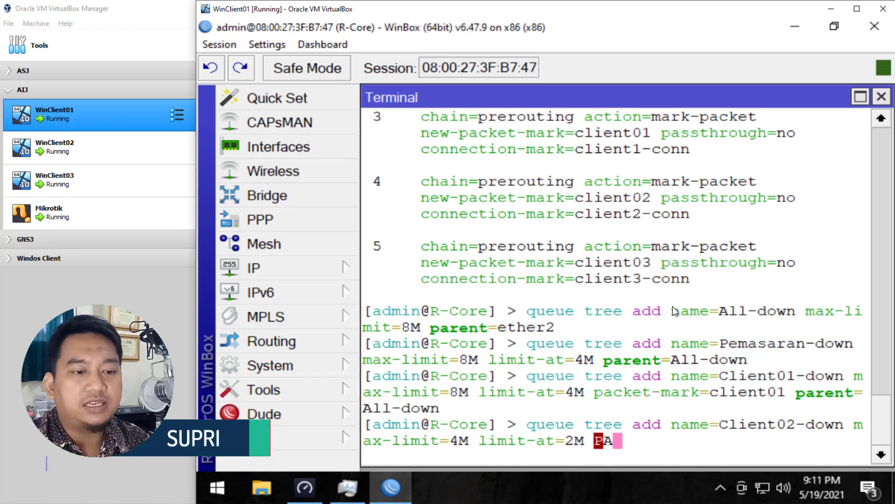
Step: Finish the Client02-down queue tree entry with packet-mark client02 and parent Pemasaran-down
{"action": "type", "text": "packet-mark=client0"}
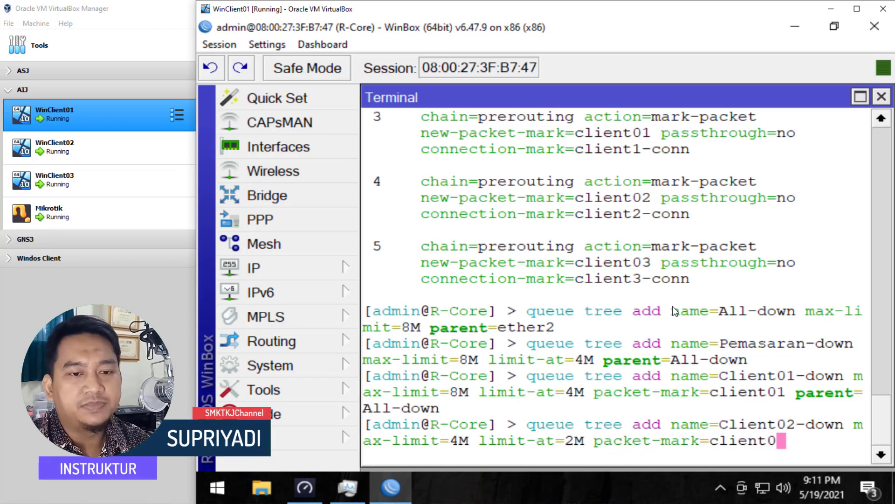
{"action": "type", "text": "2 parent="}
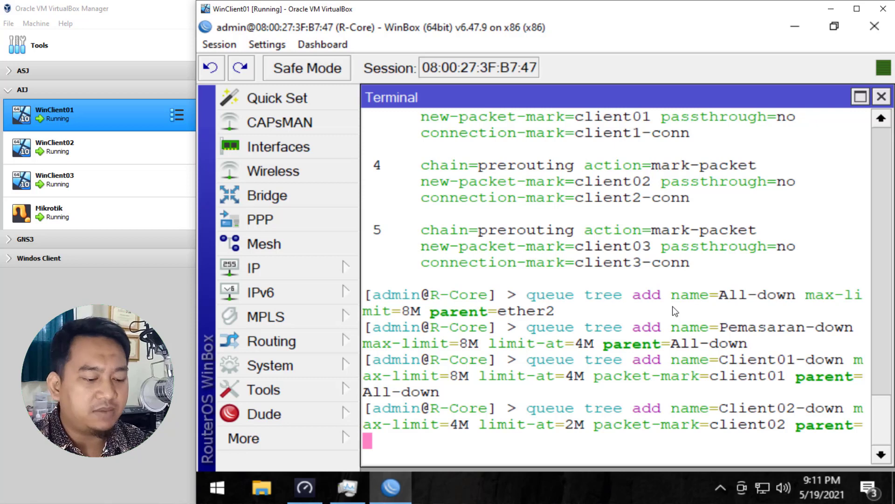
{"action": "type", "text": "Pemasaran-down"}
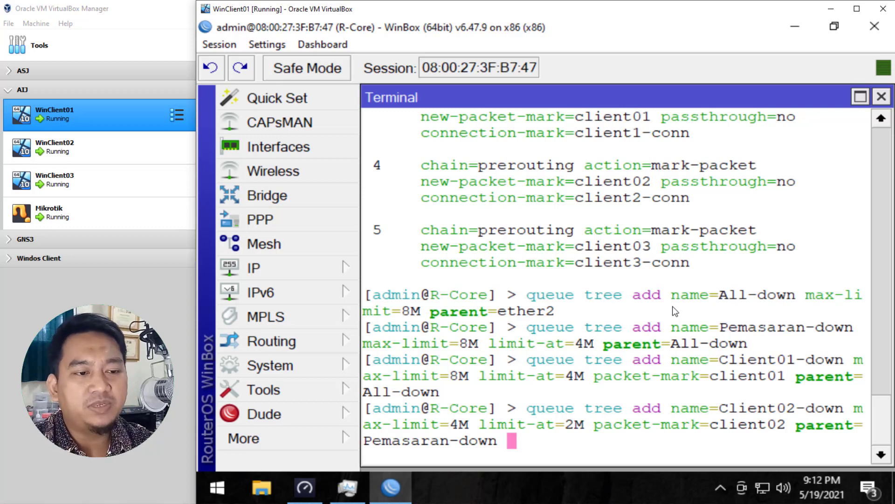
{"action": "key", "text": "Return"}
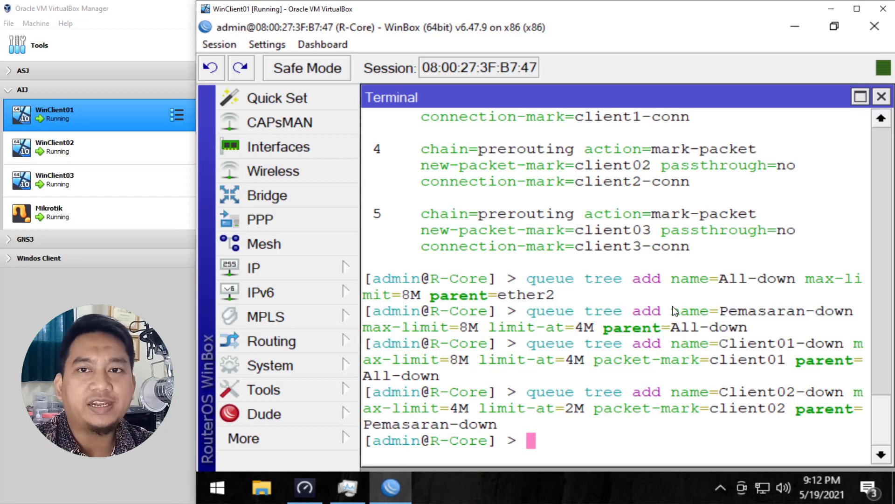
Step: Add a queue tree named Client03-down with max-limit 4M, limit-at 2M, packet-mark client03 and parent Pemasaran-down
{"action": "key", "text": "Up"}
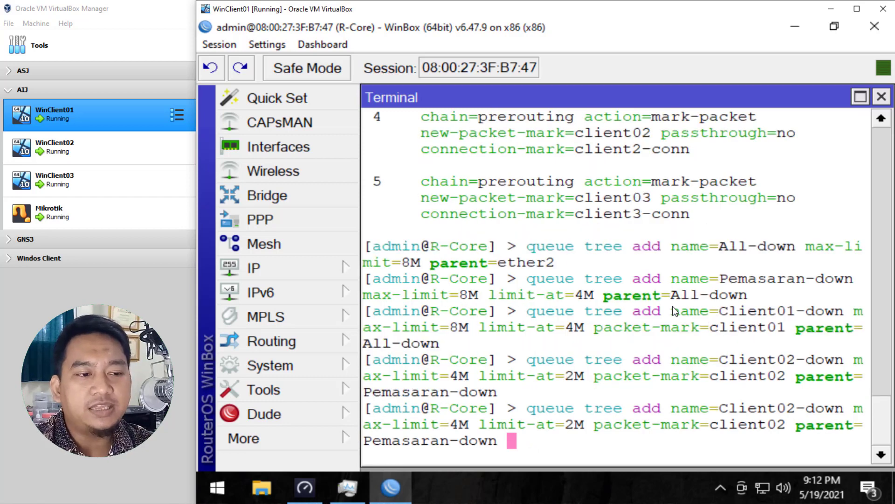
{"action": "key", "text": "Left"}
{"action": "key", "text": "Left"}
{"action": "key", "text": "Left"}
{"action": "key", "text": "Left"}
{"action": "key", "text": "Left"}
{"action": "key", "text": "Left"}
{"action": "key", "text": "Left"}
{"action": "key", "text": "Left"}
{"action": "key", "text": "Left"}
{"action": "key", "text": "Left"}
{"action": "key", "text": "Left"}
{"action": "key", "text": "Left"}
{"action": "key", "text": "Left"}
{"action": "key", "text": "Left"}
{"action": "key", "text": "Left"}
{"action": "key", "text": "Left"}
{"action": "key", "text": "Left"}
{"action": "key", "text": "Left"}
{"action": "key", "text": "Left"}
{"action": "key", "text": "Left"}
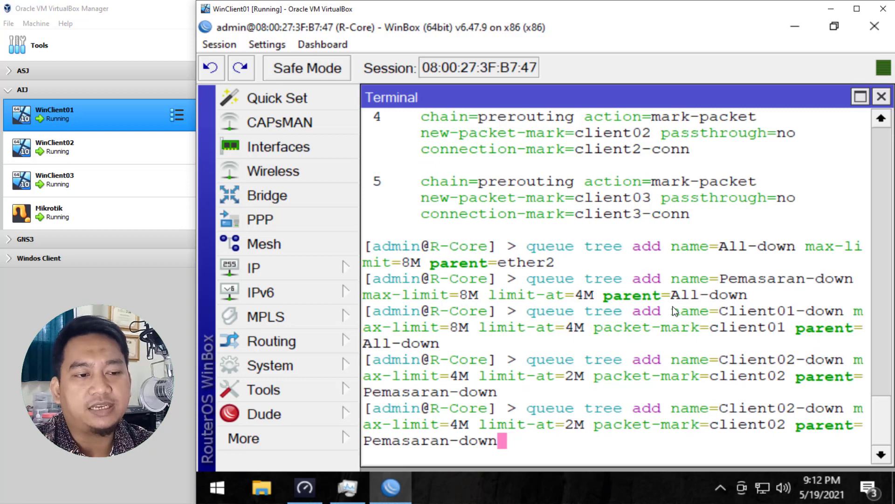
{"action": "key", "text": "Left"}
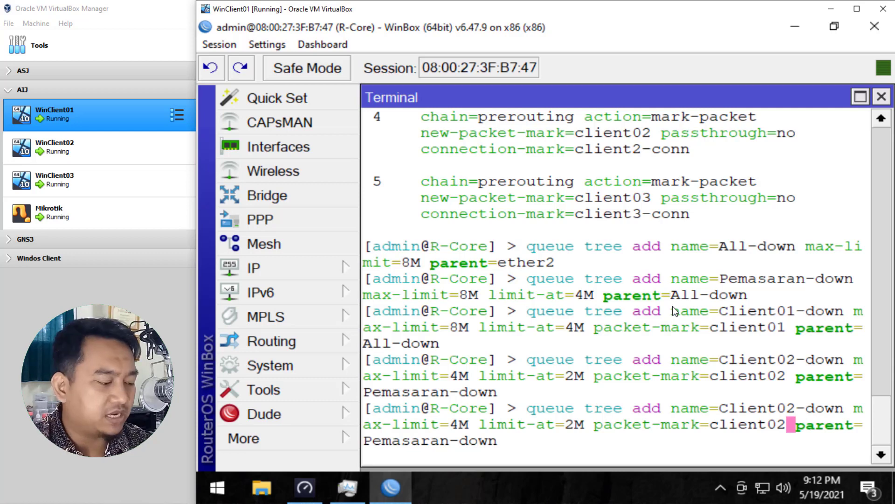
{"action": "key", "text": "BackSpace"}
{"action": "type", "text": "3"}
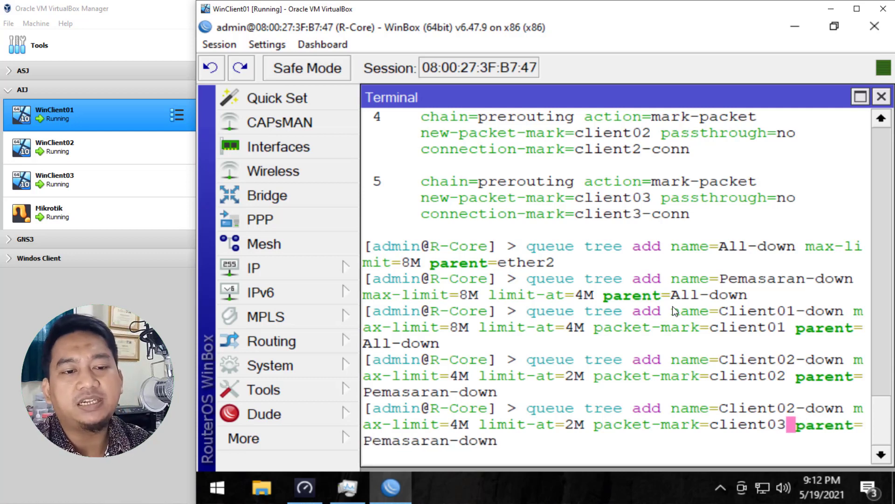
{"action": "key", "text": "Left"}
{"action": "key", "text": "Left"}
{"action": "key", "text": "Left"}
{"action": "key", "text": "Left"}
{"action": "key", "text": "Left"}
{"action": "key", "text": "Left"}
{"action": "key", "text": "Left"}
{"action": "key", "text": "Left"}
{"action": "key", "text": "Left"}
{"action": "key", "text": "Left"}
{"action": "key", "text": "Left"}
{"action": "key", "text": "Left"}
{"action": "key", "text": "Left"}
{"action": "key", "text": "Left"}
{"action": "key", "text": "Left"}
{"action": "key", "text": "Left"}
{"action": "key", "text": "Left"}
{"action": "key", "text": "Left"}
{"action": "key", "text": "Left"}
{"action": "key", "text": "Left"}
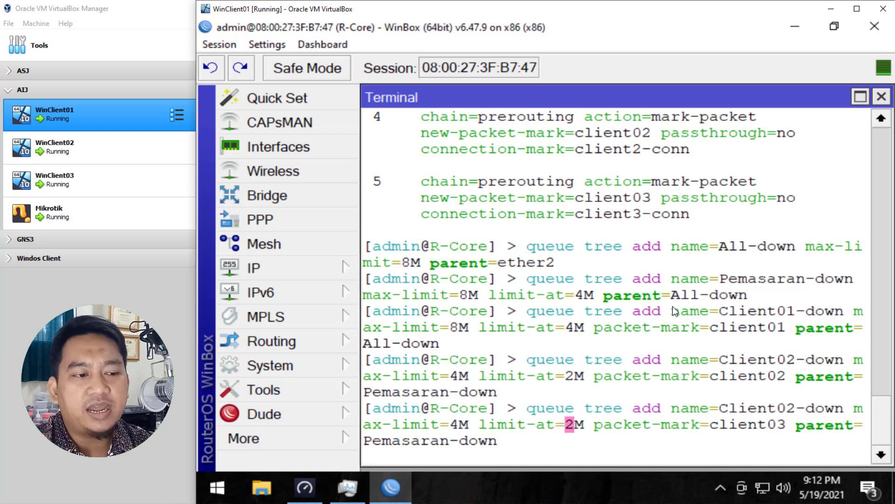
{"action": "key", "text": "Left"}
{"action": "key", "text": "Left"}
{"action": "key", "text": "Left"}
{"action": "key", "text": "Left"}
{"action": "key", "text": "Left"}
{"action": "key", "text": "Left"}
{"action": "key", "text": "Left"}
{"action": "key", "text": "Left"}
{"action": "key", "text": "Left"}
{"action": "key", "text": "Left"}
{"action": "key", "text": "Left"}
{"action": "key", "text": "Left"}
{"action": "key", "text": "Left"}
{"action": "key", "text": "Left"}
{"action": "key", "text": "Right"}
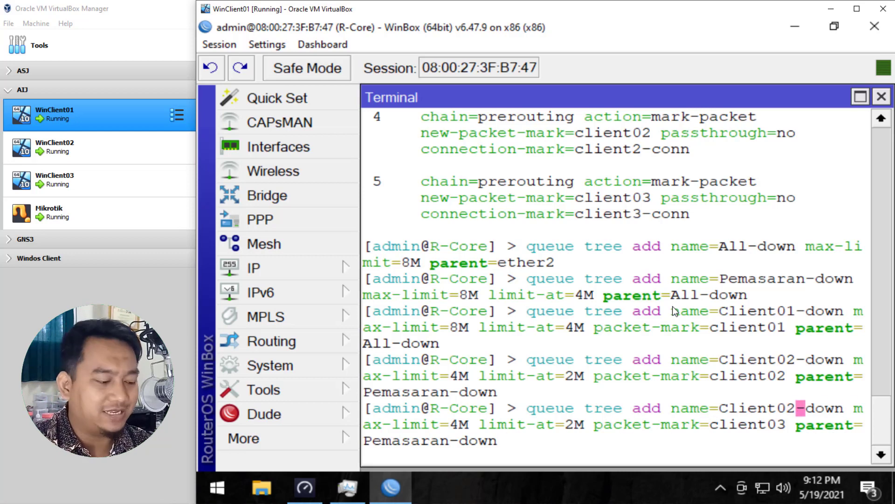
{"action": "key", "text": "BackSpace"}
{"action": "type", "text": "3"}
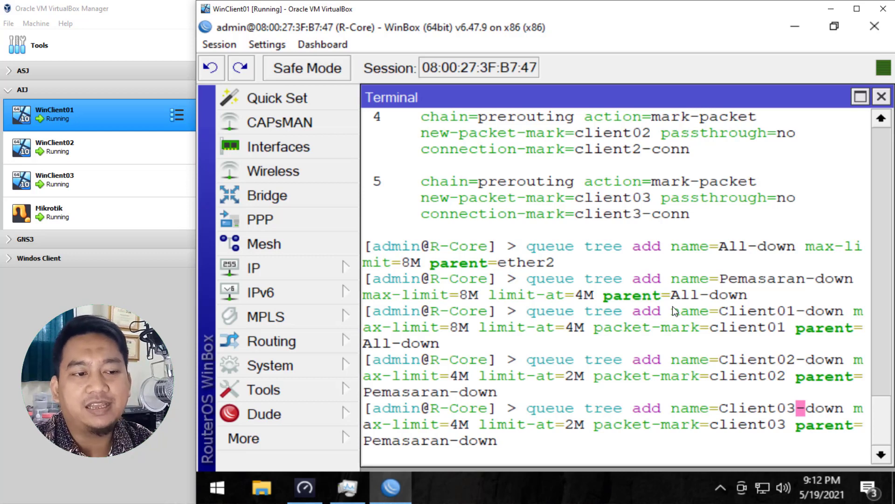
{"action": "key", "text": "Return"}
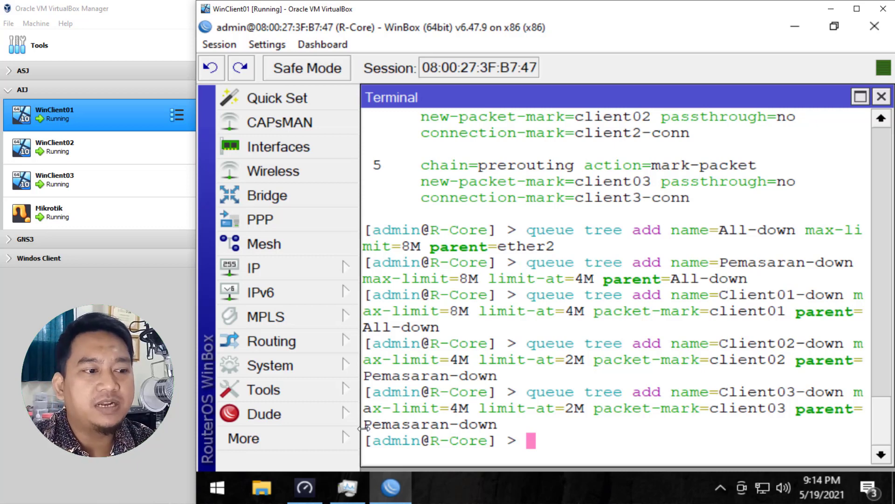
Step: Open the Queue Tree list and examine the parent hierarchy of the download queues
{"action": "left_click", "coordinate": [340, 440]}
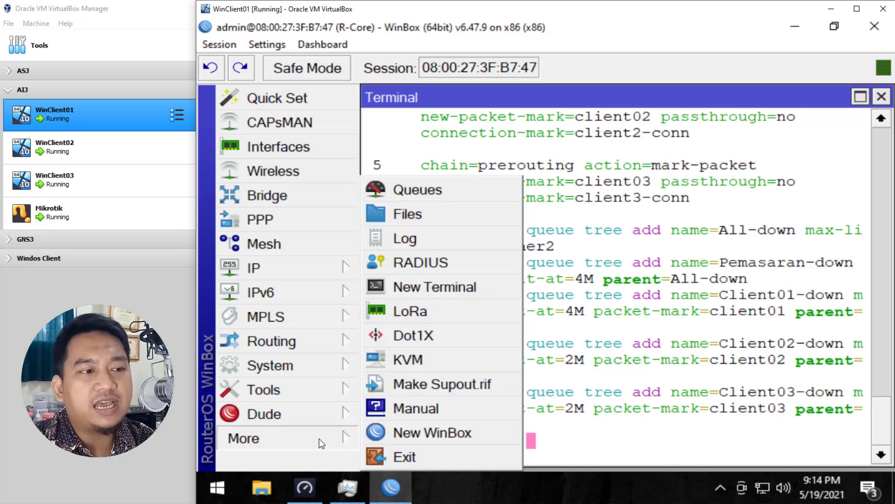
{"action": "left_click", "coordinate": [450, 189]}
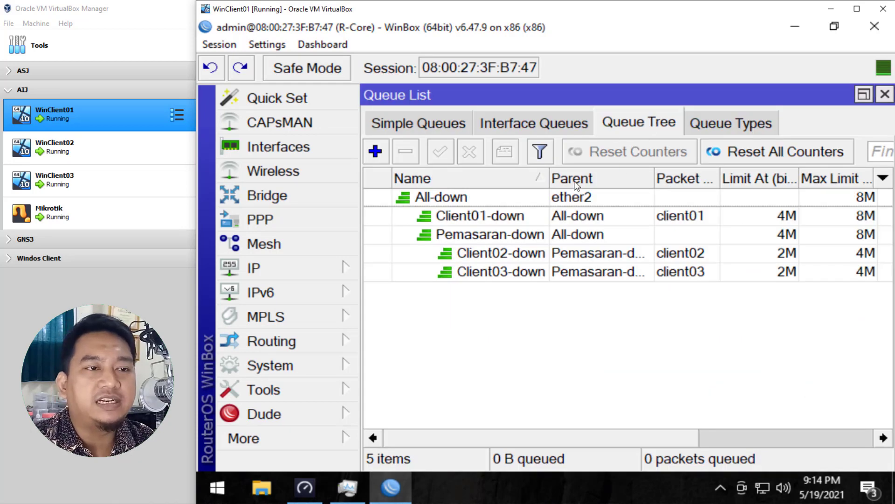
{"action": "left_click_drag", "start_coordinate": [549, 179], "coordinate": [578, 178]}
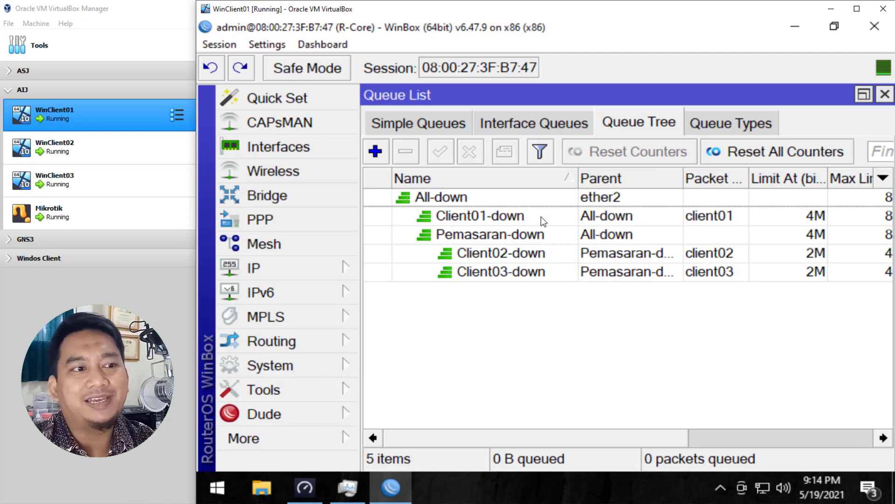
{"action": "left_click", "coordinate": [448, 219]}
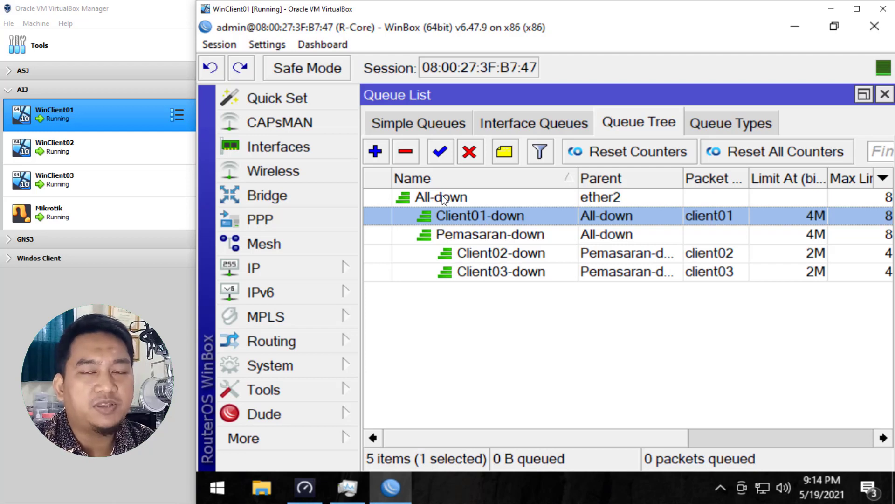
{"action": "left_click", "coordinate": [464, 236]}
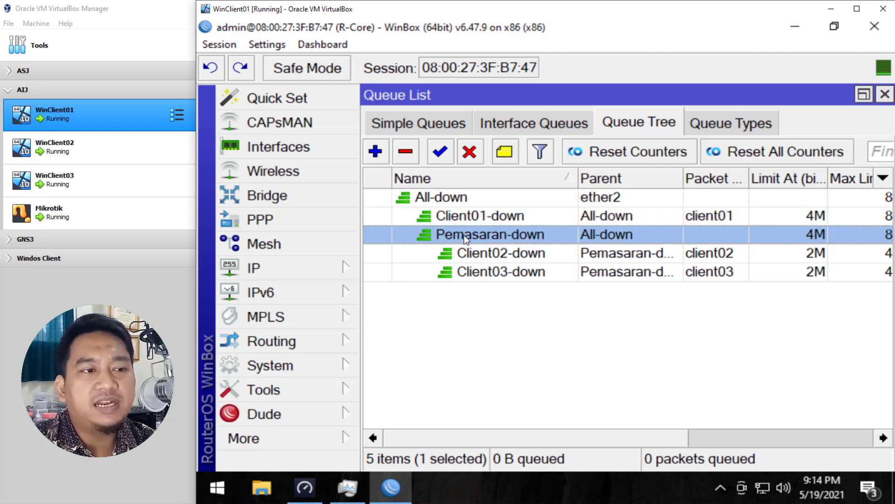
{"action": "left_click", "coordinate": [440, 200]}
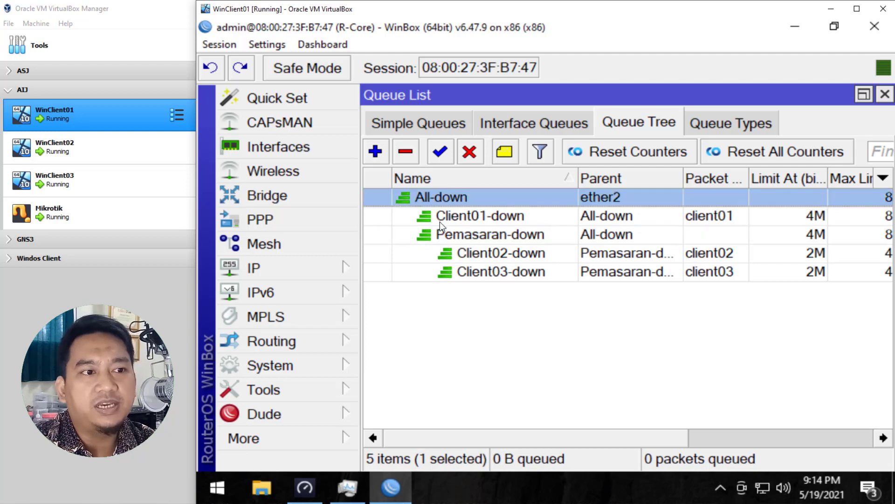
{"action": "left_click", "coordinate": [450, 235]}
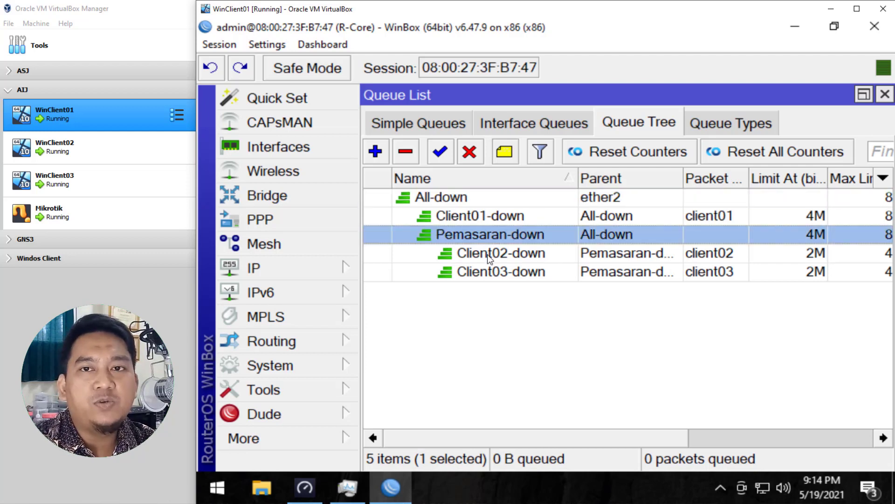
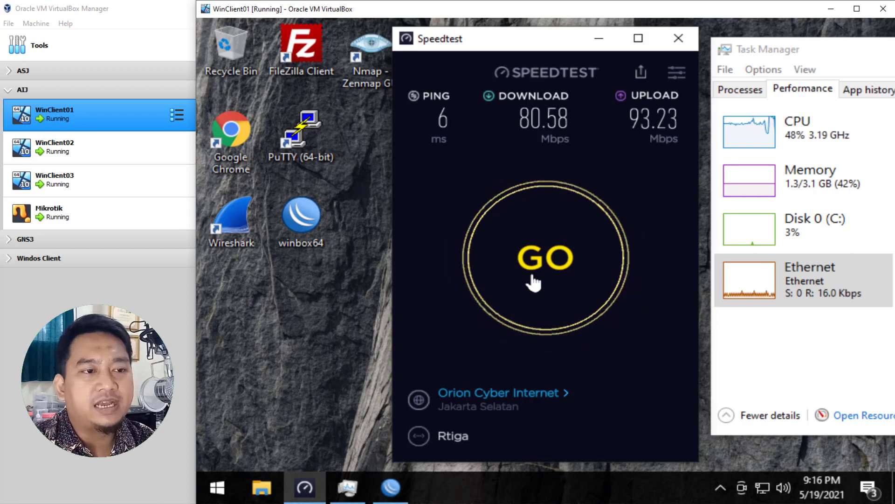
Step: Run a Speedtest on WinClient01 to check its download speed
{"action": "left_click", "coordinate": [533, 279]}
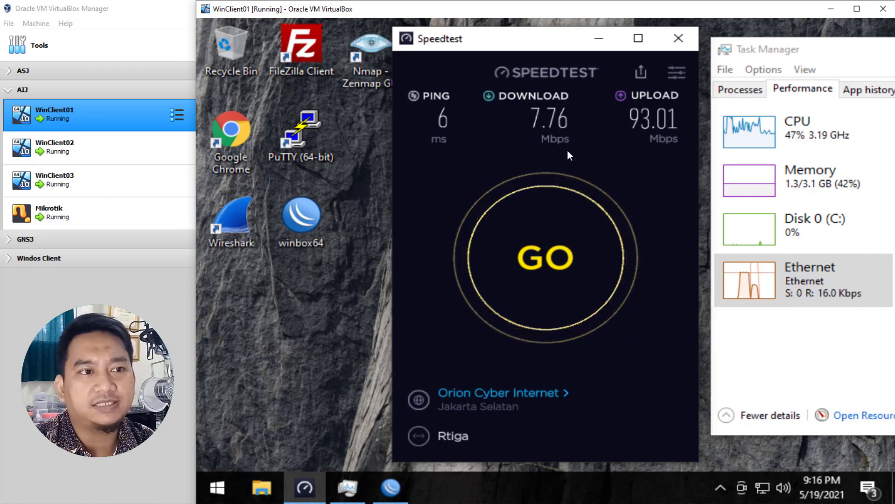
Step: Switch to WinBox and narrow the Parent column to examine the queue tree limits
{"action": "left_click", "coordinate": [391, 492]}
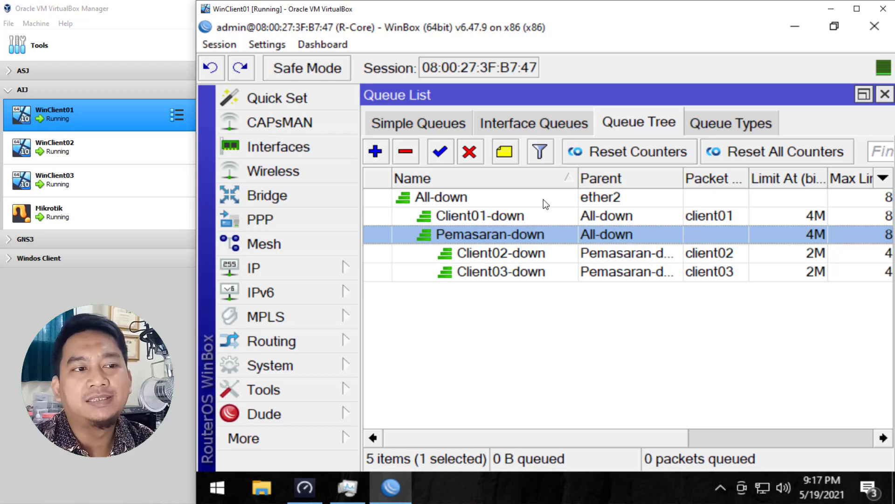
{"action": "left_click", "coordinate": [466, 217]}
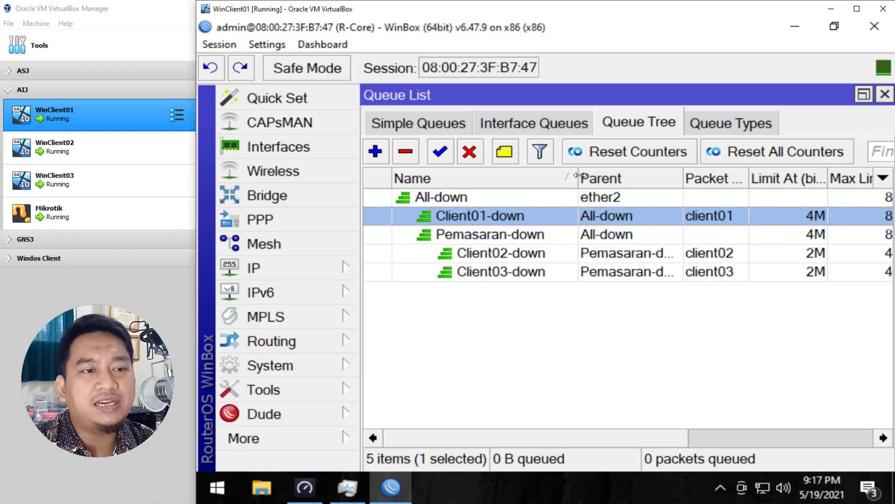
{"action": "left_click_drag", "start_coordinate": [578, 177], "coordinate": [551, 176]}
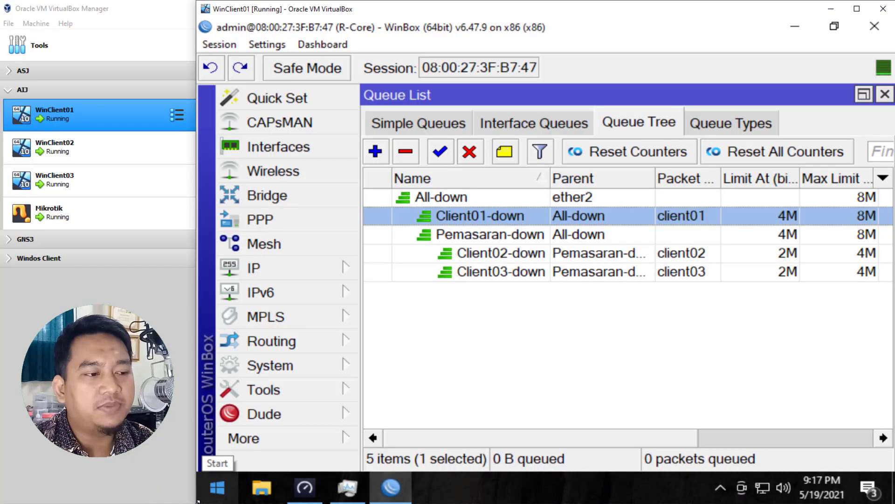
Step: Resize and arrange the WinClient01, WinClient02 and WinClient03 windows side by side on screen
{"action": "left_click_drag", "start_coordinate": [198, 500], "coordinate": [528, 285]}
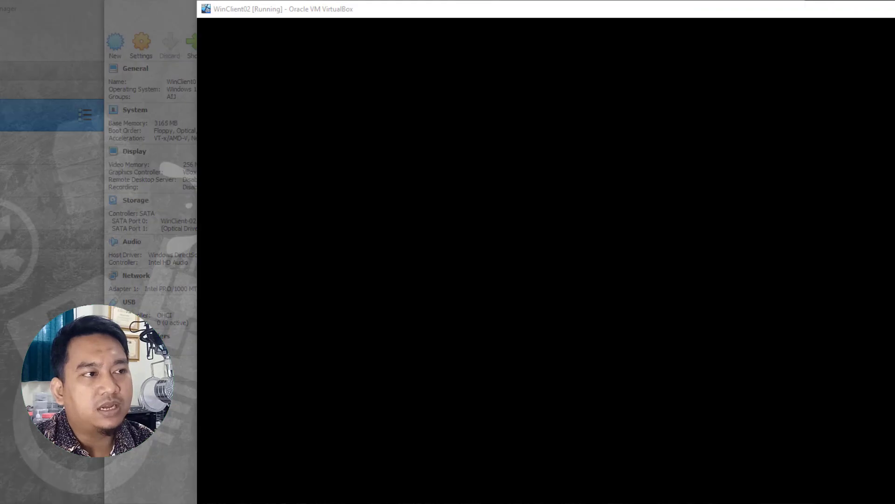
{"action": "left_click", "coordinate": [292, 461]}
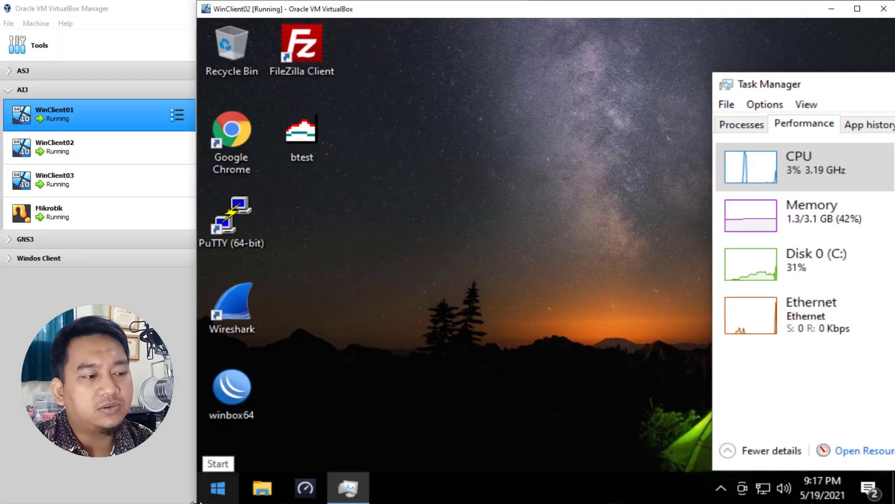
{"action": "left_click_drag", "start_coordinate": [198, 502], "coordinate": [527, 289]}
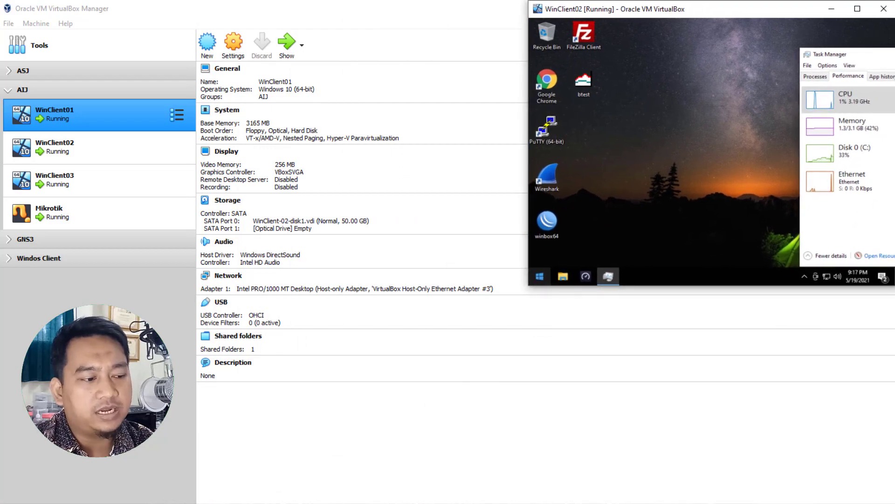
{"action": "key", "text": "alt+Tab"}
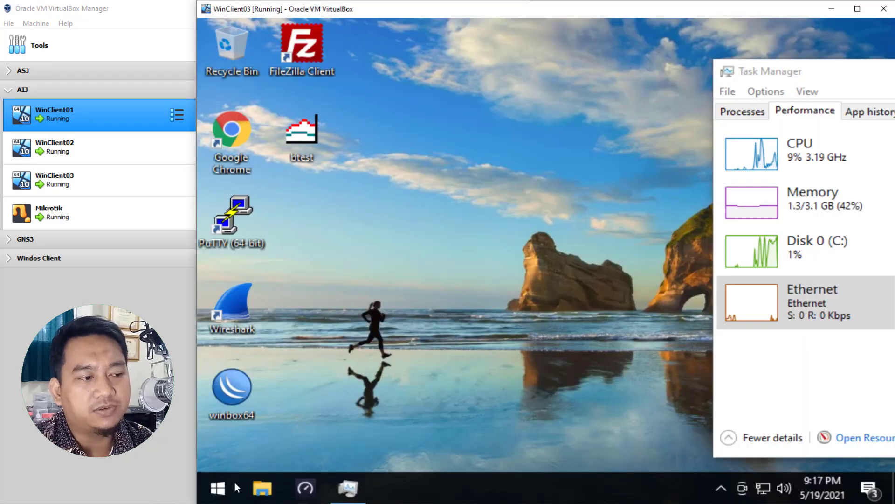
{"action": "left_click_drag", "start_coordinate": [193, 501], "coordinate": [542, 286]}
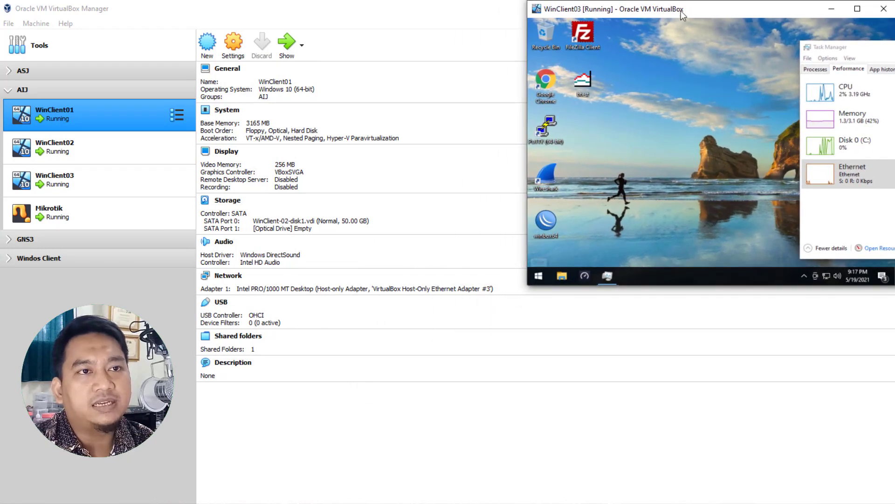
{"action": "left_click_drag", "start_coordinate": [695, 15], "coordinate": [324, 16]}
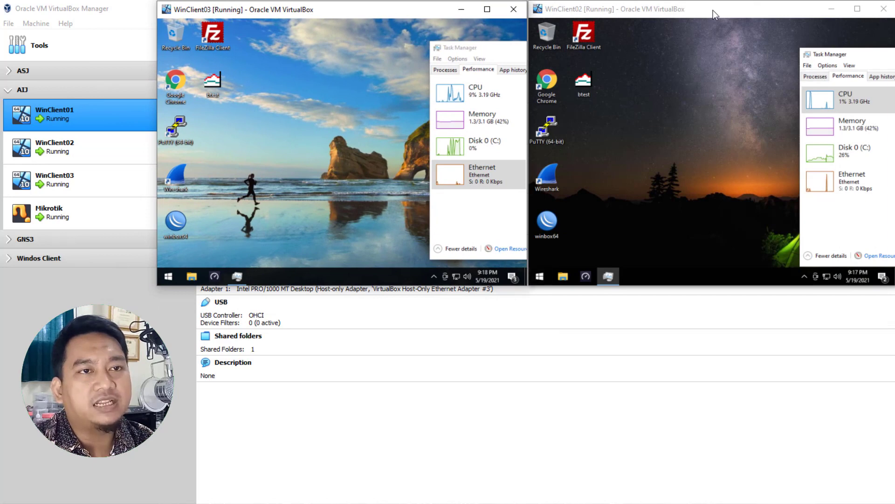
{"action": "left_click_drag", "start_coordinate": [713, 10], "coordinate": [715, 229]}
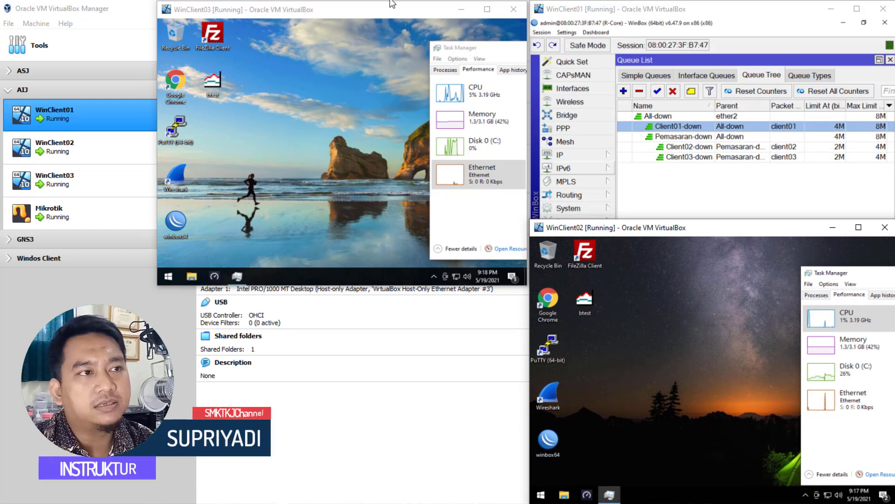
{"action": "left_click_drag", "start_coordinate": [395, 12], "coordinate": [393, 9]}
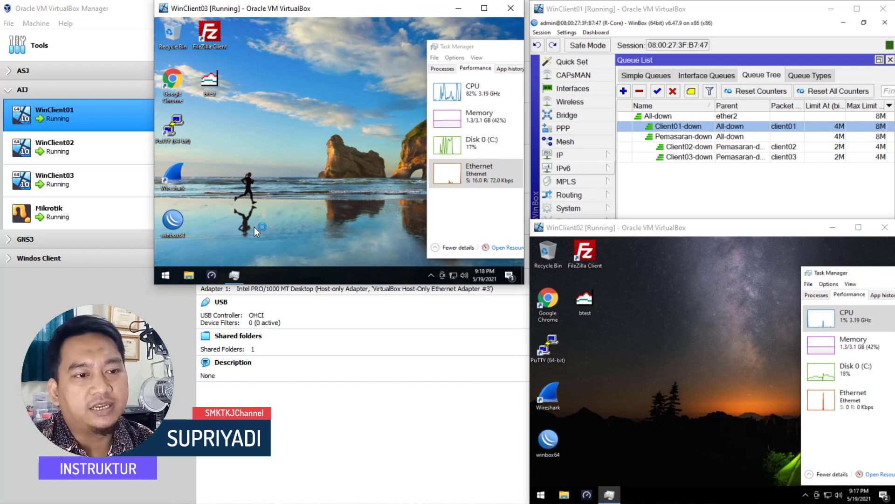
Step: Open Speedtest on WinClient02 and WinClient03 and run download tests on them
{"action": "left_click", "coordinate": [616, 348]}
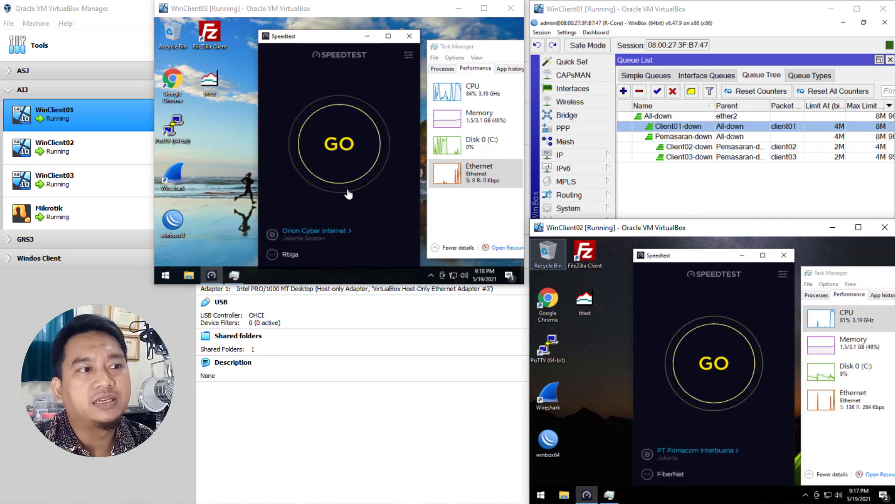
{"action": "left_click", "coordinate": [725, 370]}
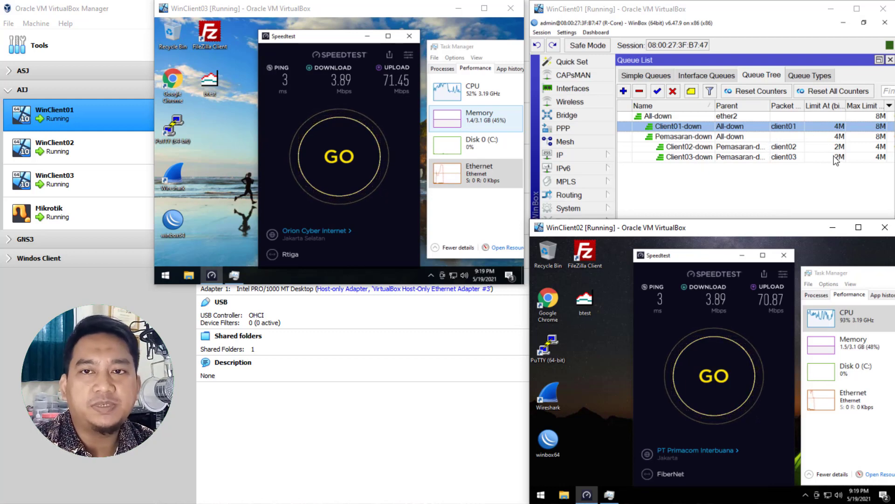
Step: Open Speedtest on WinClient01 and start simultaneous speed tests on all three clients
{"action": "left_click", "coordinate": [726, 197]}
{"action": "left_click", "coordinate": [585, 276]}
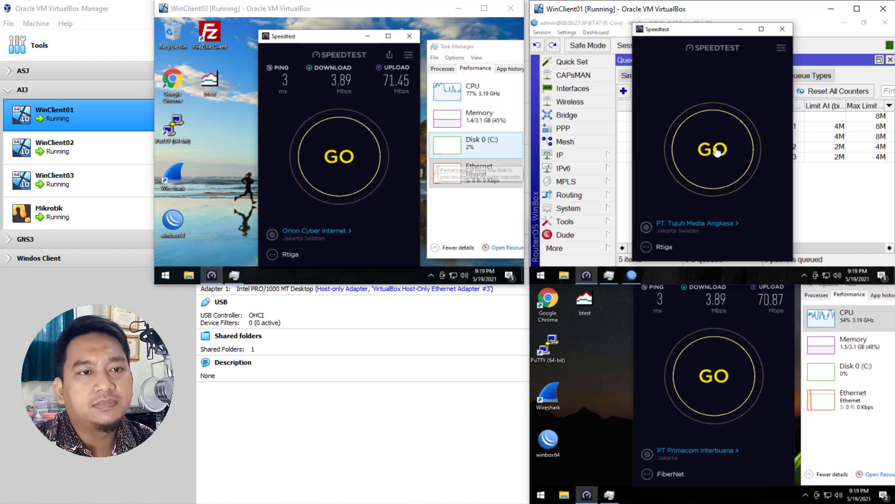
{"action": "left_click", "coordinate": [335, 163]}
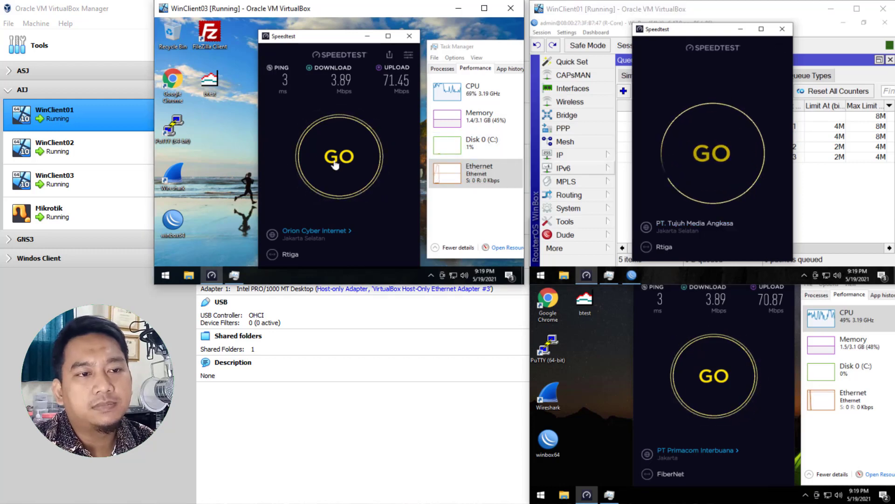
{"action": "left_click", "coordinate": [694, 356]}
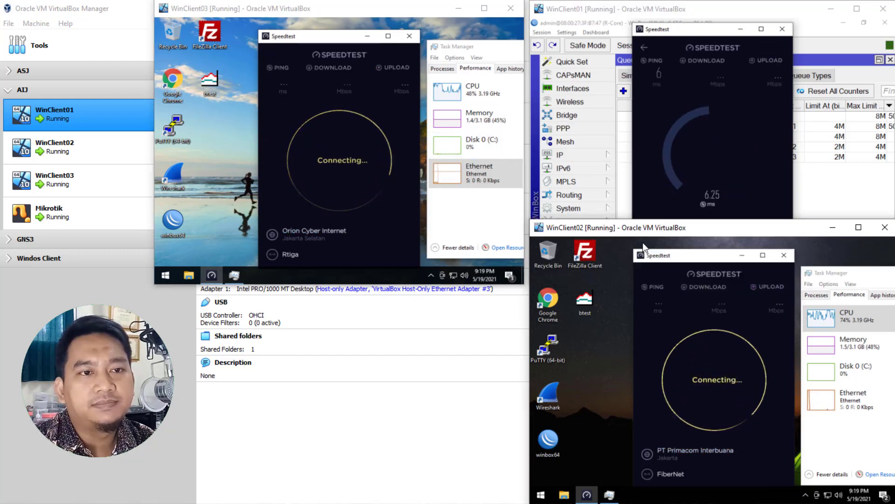